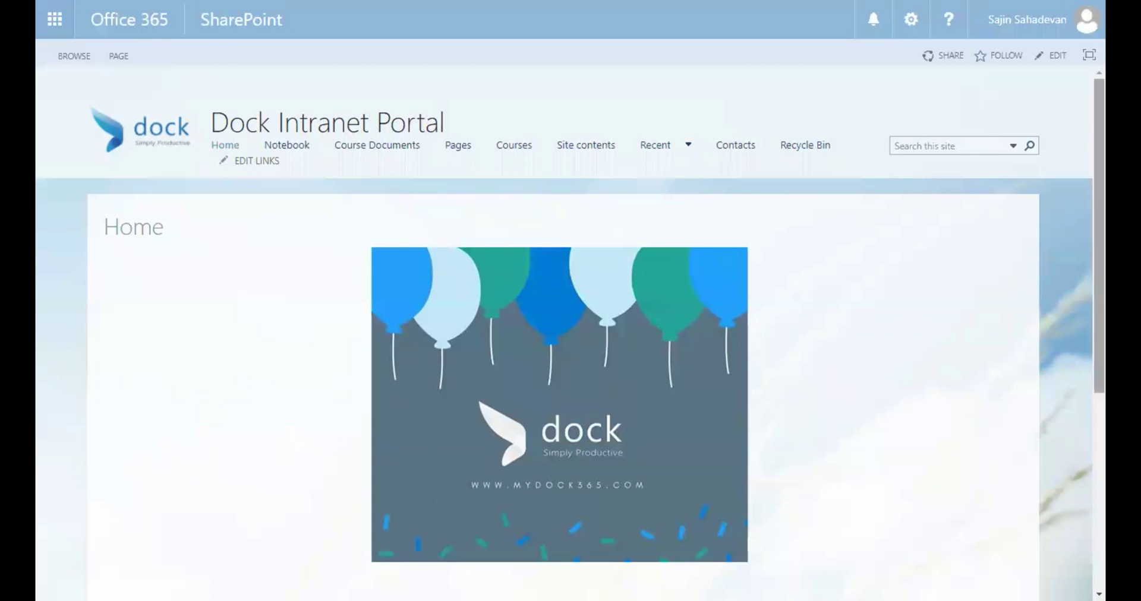
Open the portal's site settings and go to its list of site content types
click(910, 24)
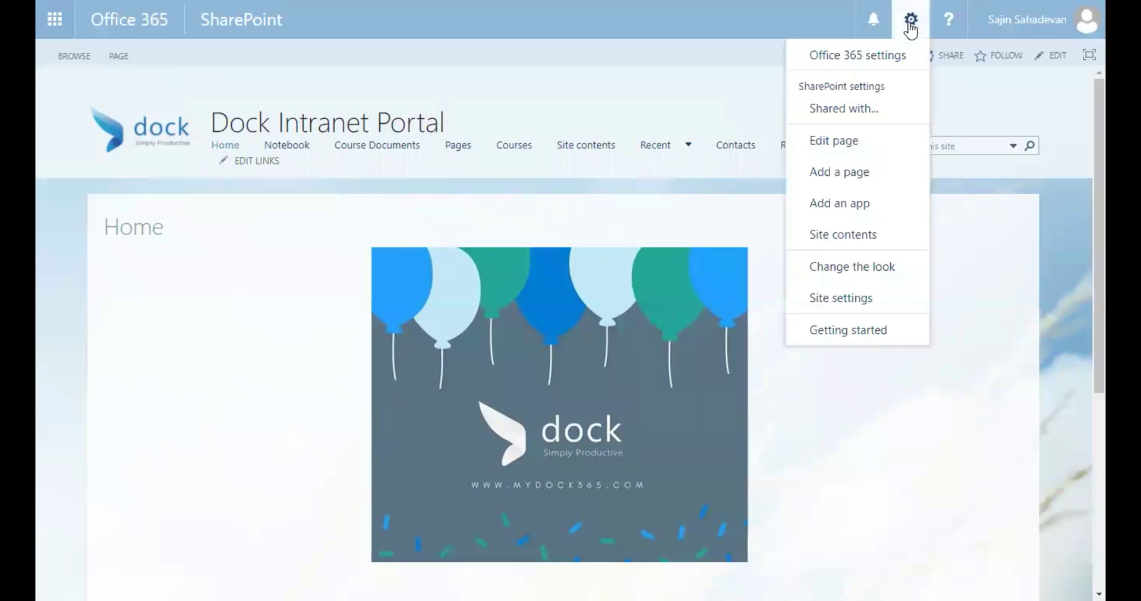
click(863, 298)
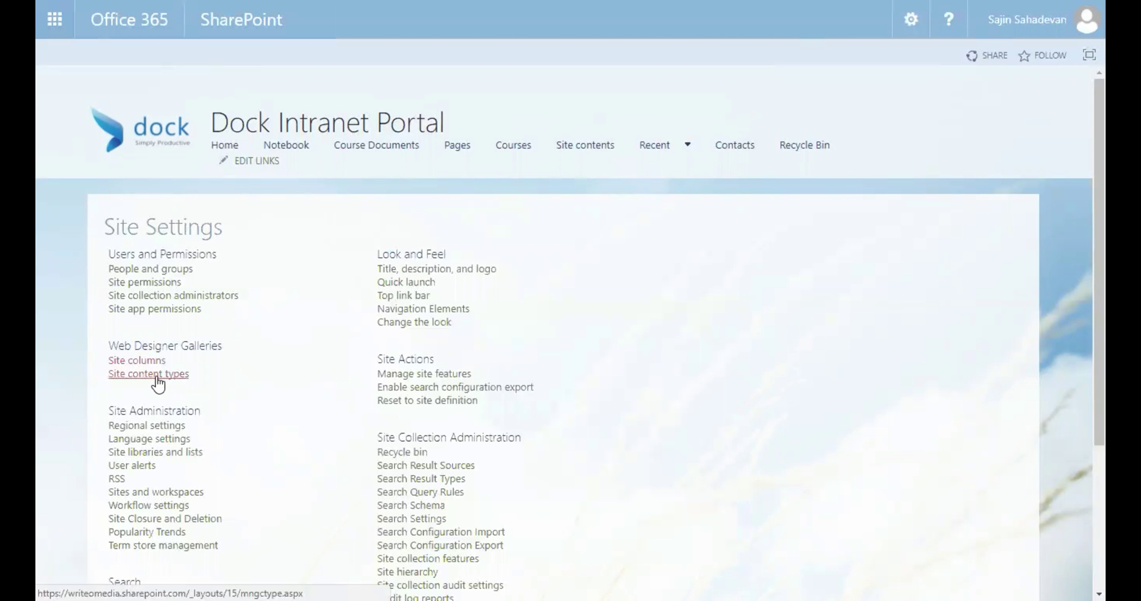
click(152, 374)
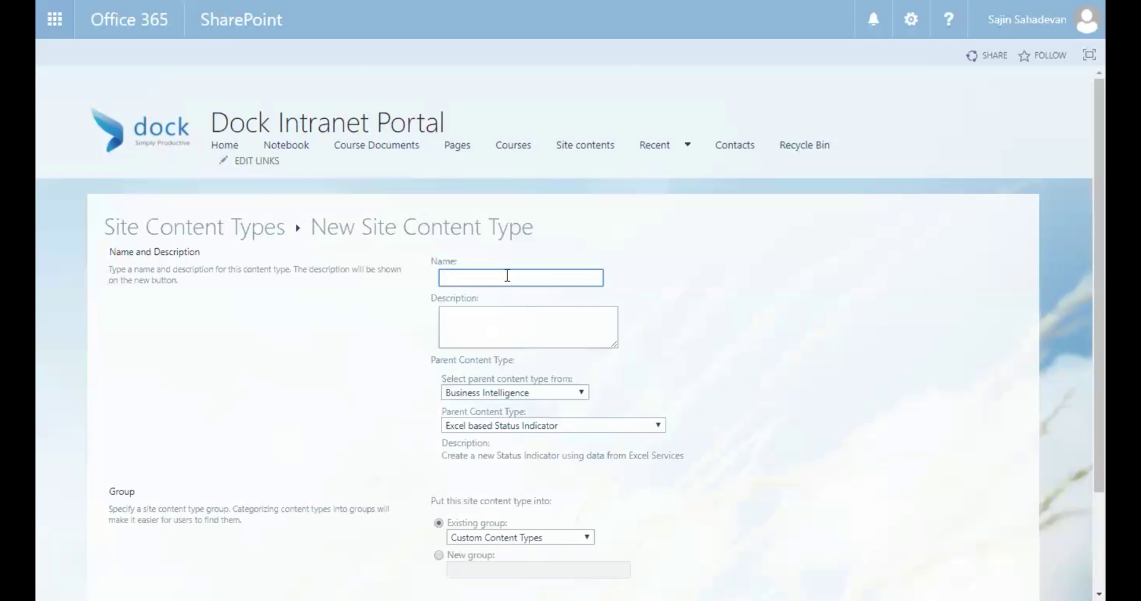
Name the new site content type "Course Document Version" and assign it to a new group called "SharePoint Rookies"
text(Course Document  Version)
scroll(722, 391, down, 1)
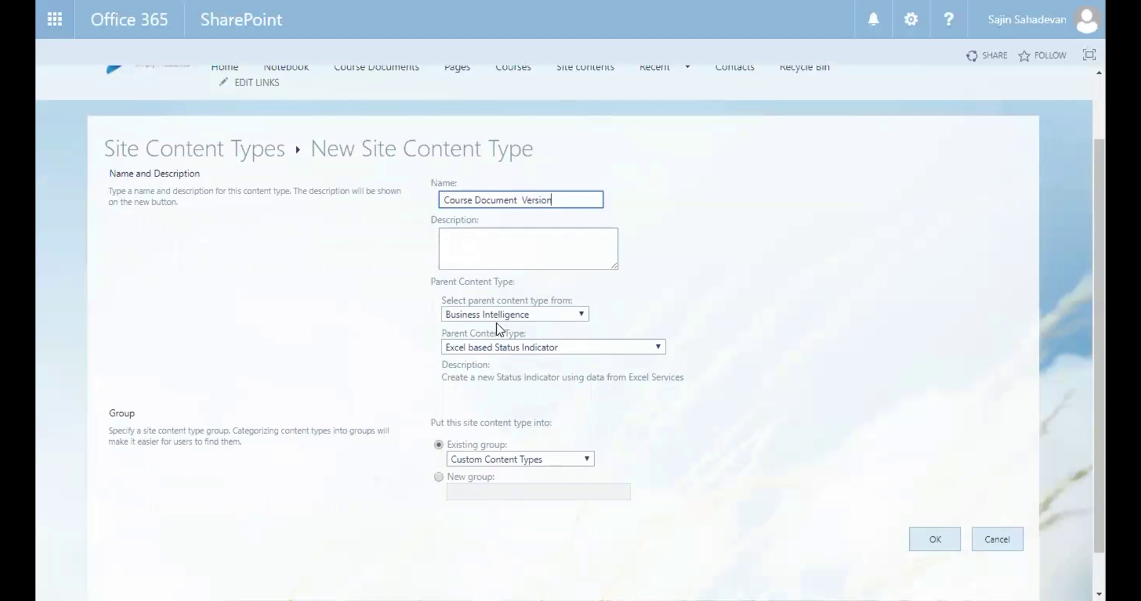
click(439, 476)
click(490, 492)
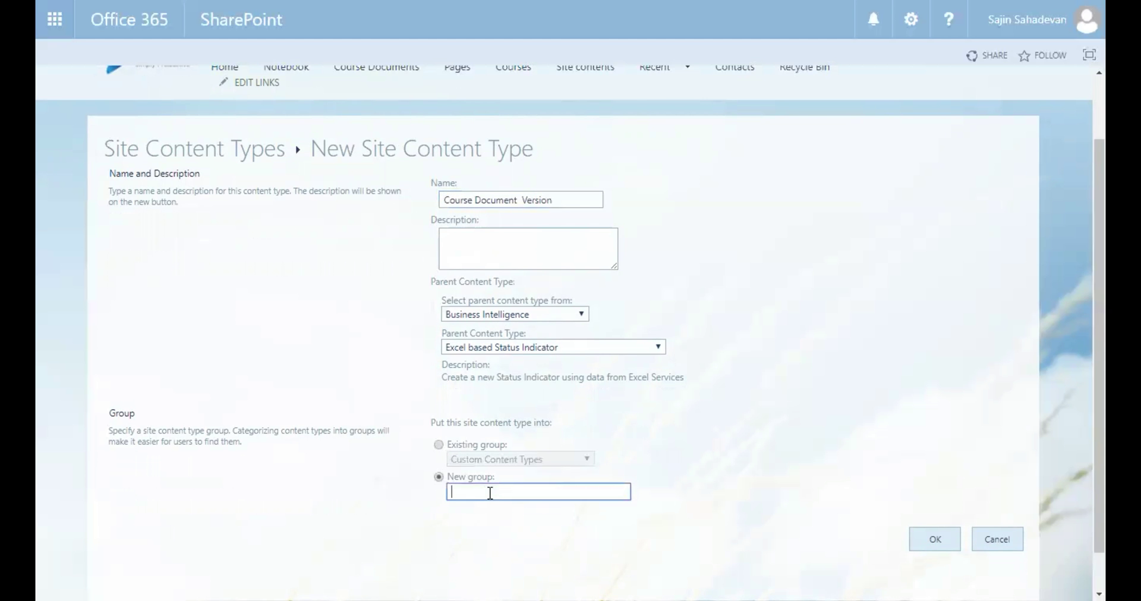
text(SharePoint Rookies)
click(795, 440)
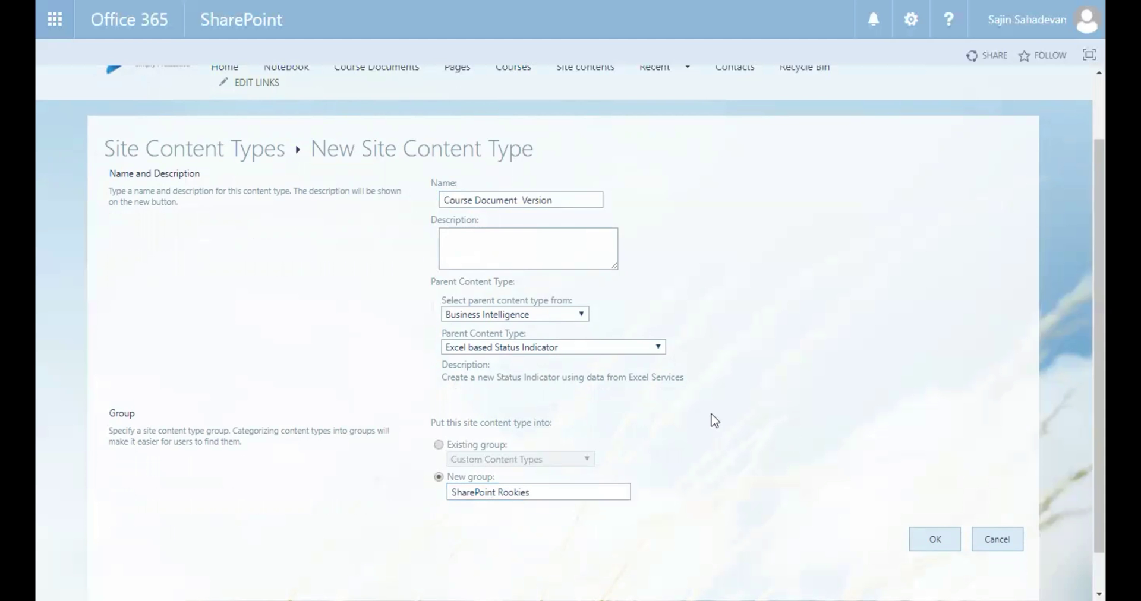
Set the parent to Document from Document Content Types and create the content type
click(512, 350)
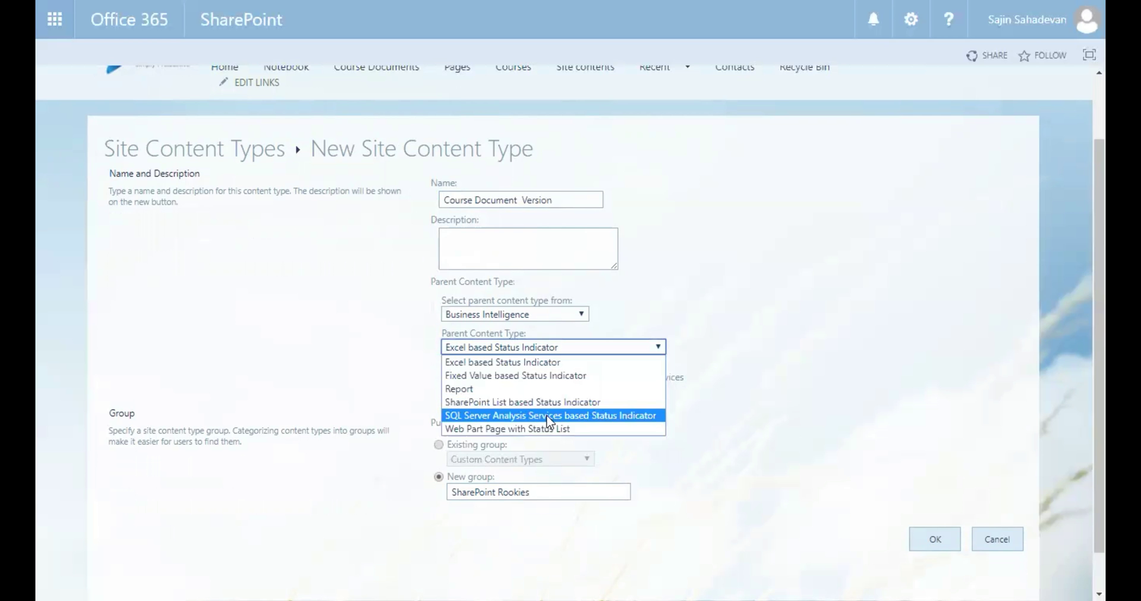
click(498, 314)
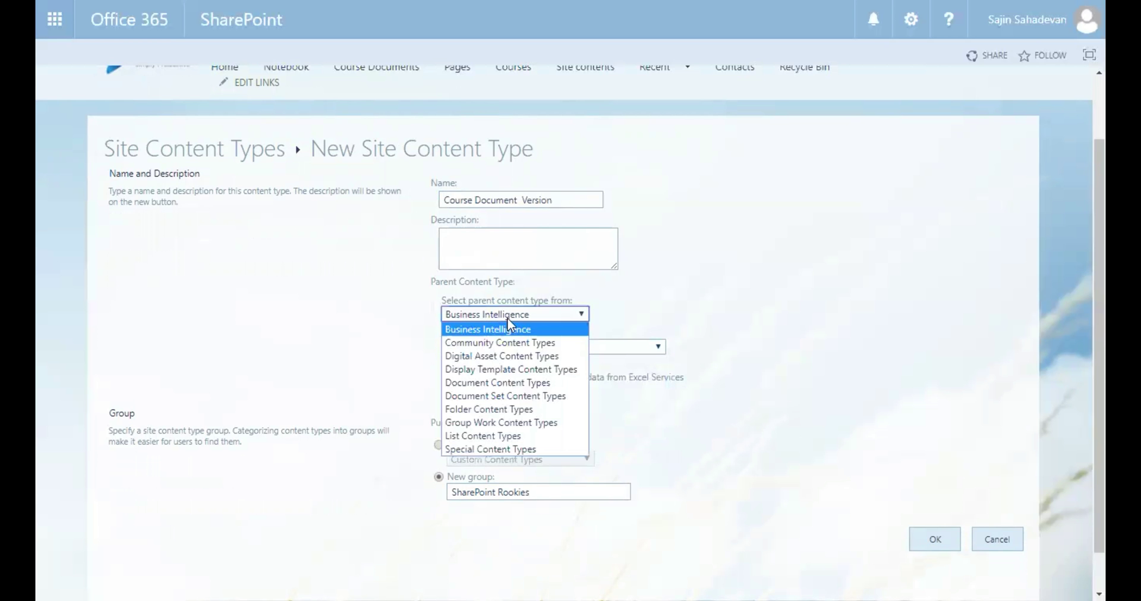
click(562, 384)
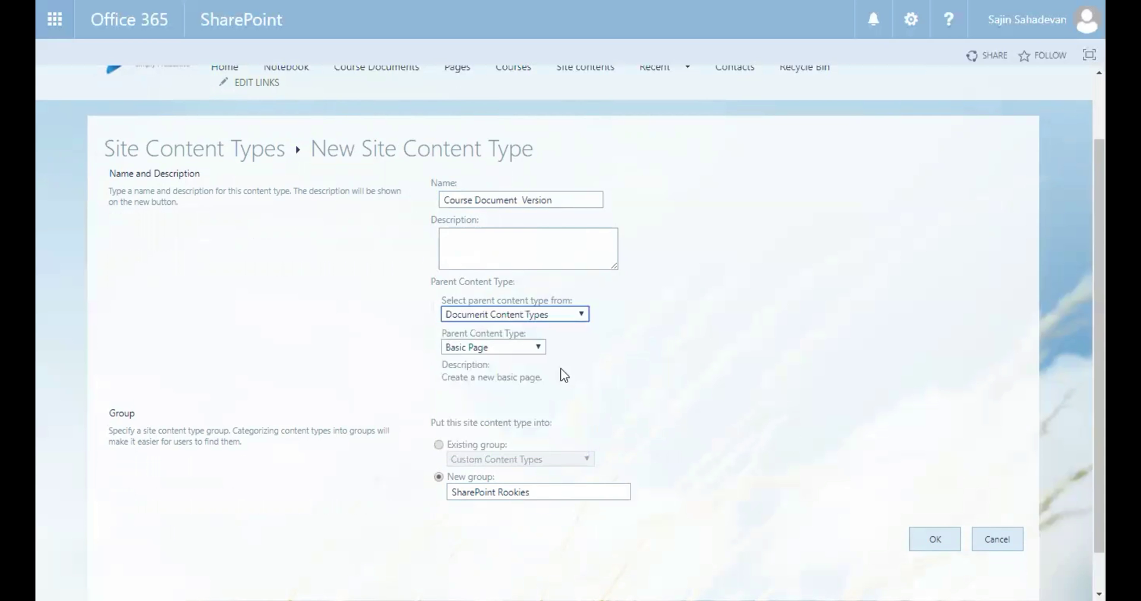
click(522, 347)
click(521, 374)
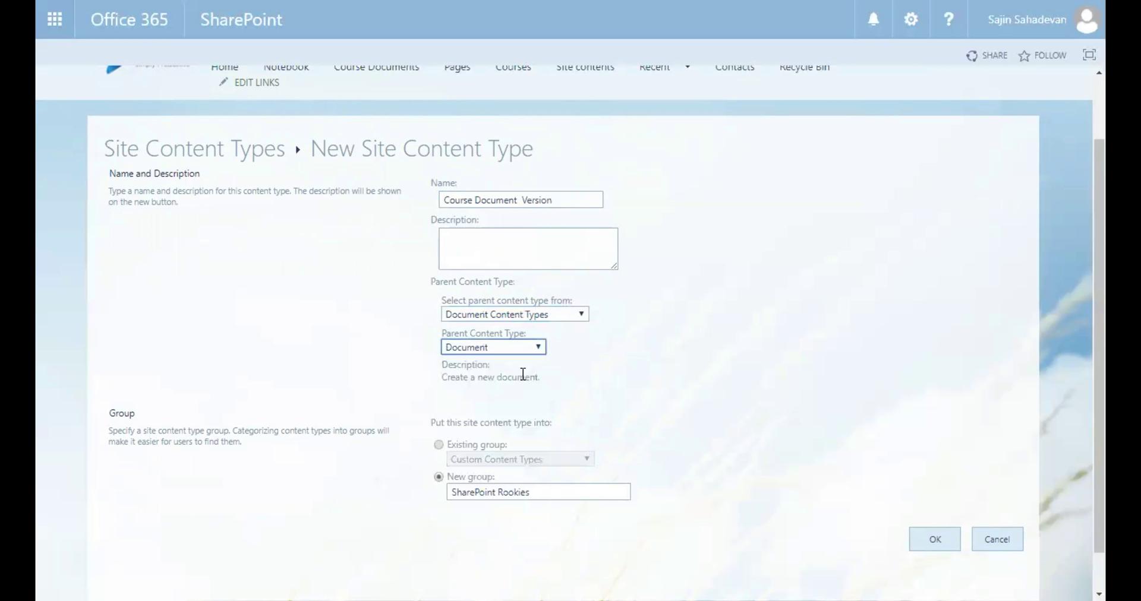
click(686, 362)
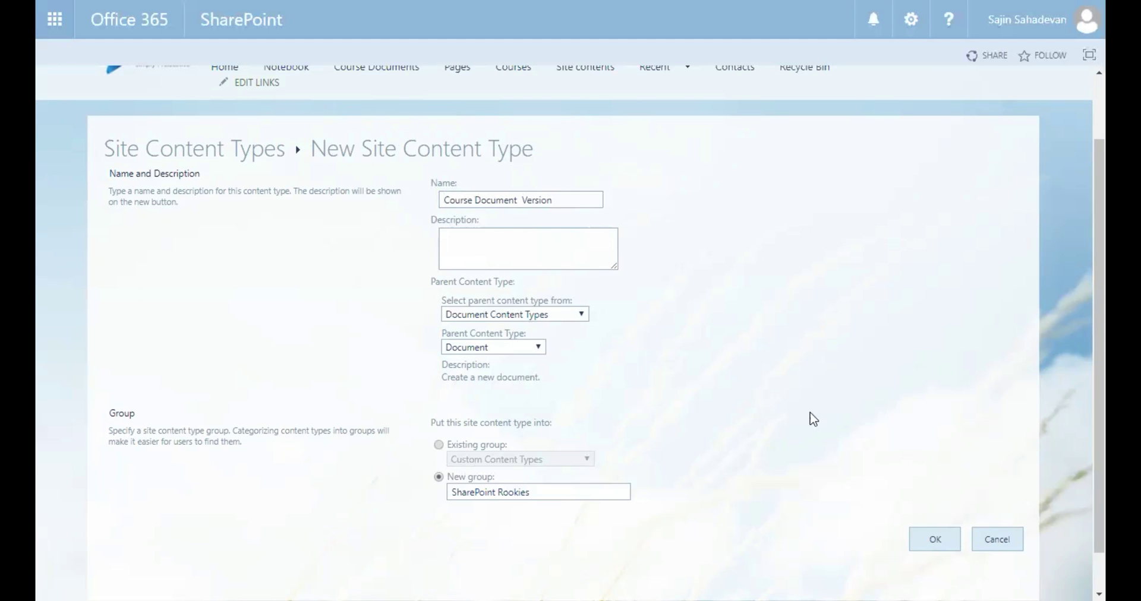
click(935, 538)
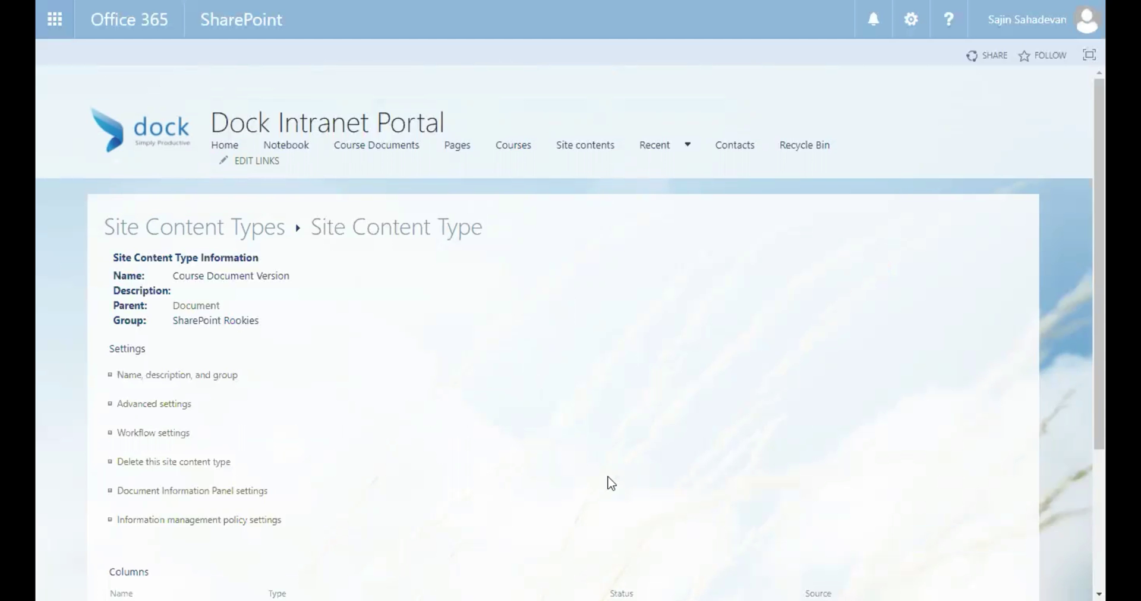
Return to the new content type form, change the new group to "SharePoint Rookie" and submit the form again
scroll(563, 462, down, 2)
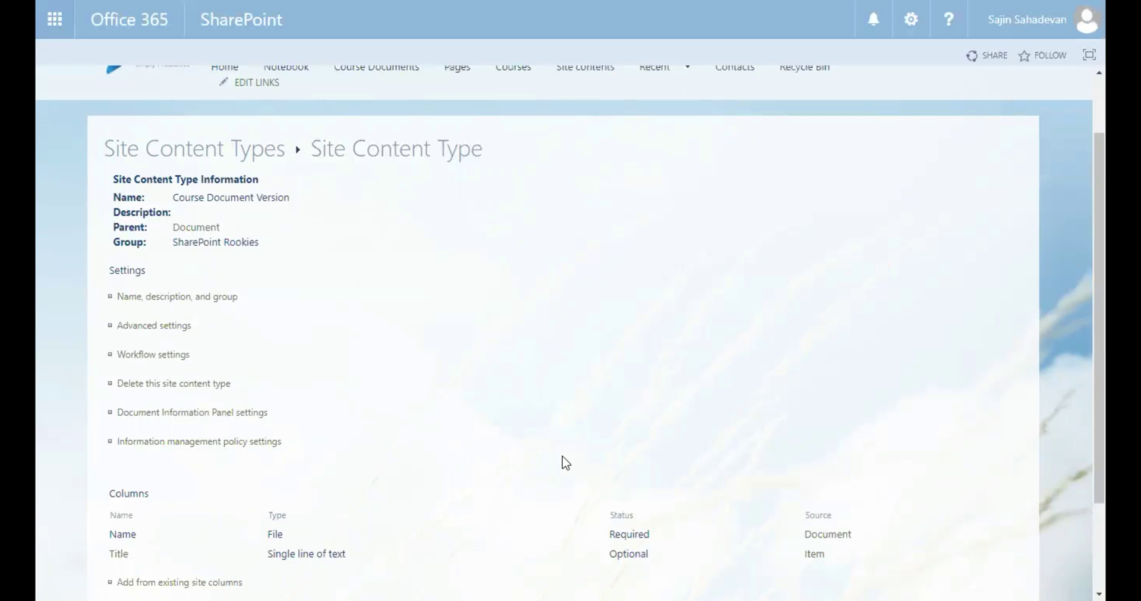
scroll(565, 462, down, 1)
scroll(567, 461, up, 3)
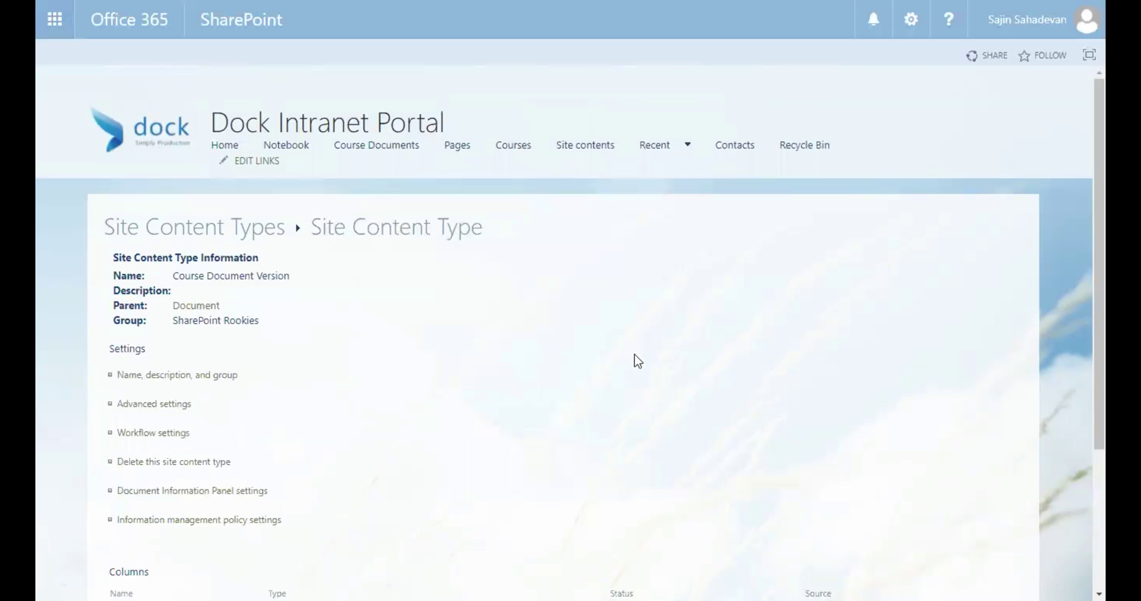
key(F11)
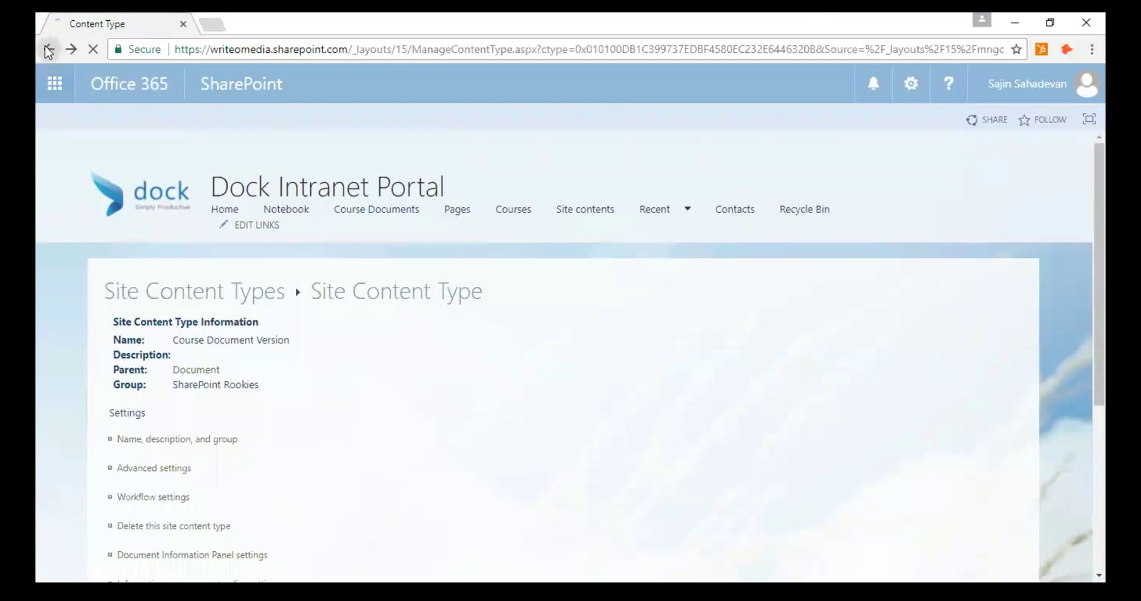
click(49, 50)
scroll(636, 311, down, 2)
click(559, 427)
key(BackSpace)
click(937, 476)
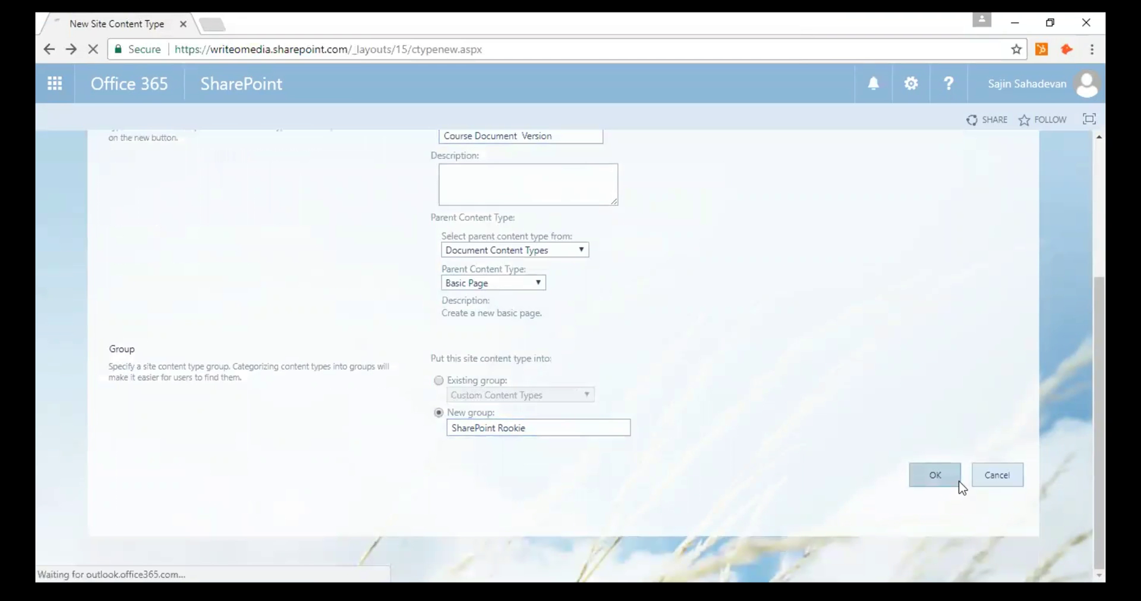
key(F11)
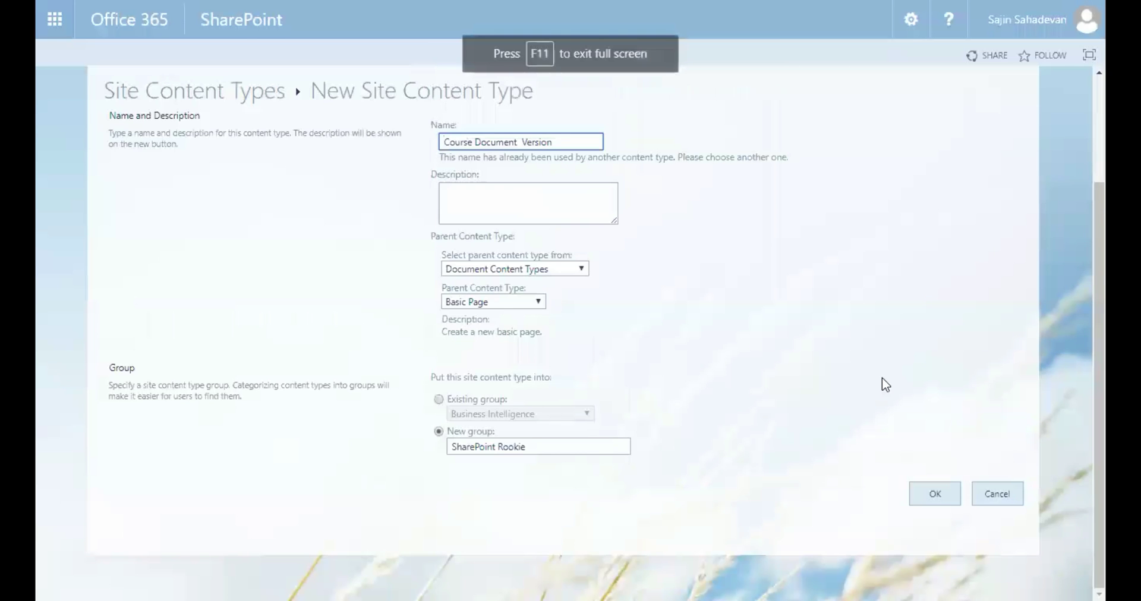
click(928, 494)
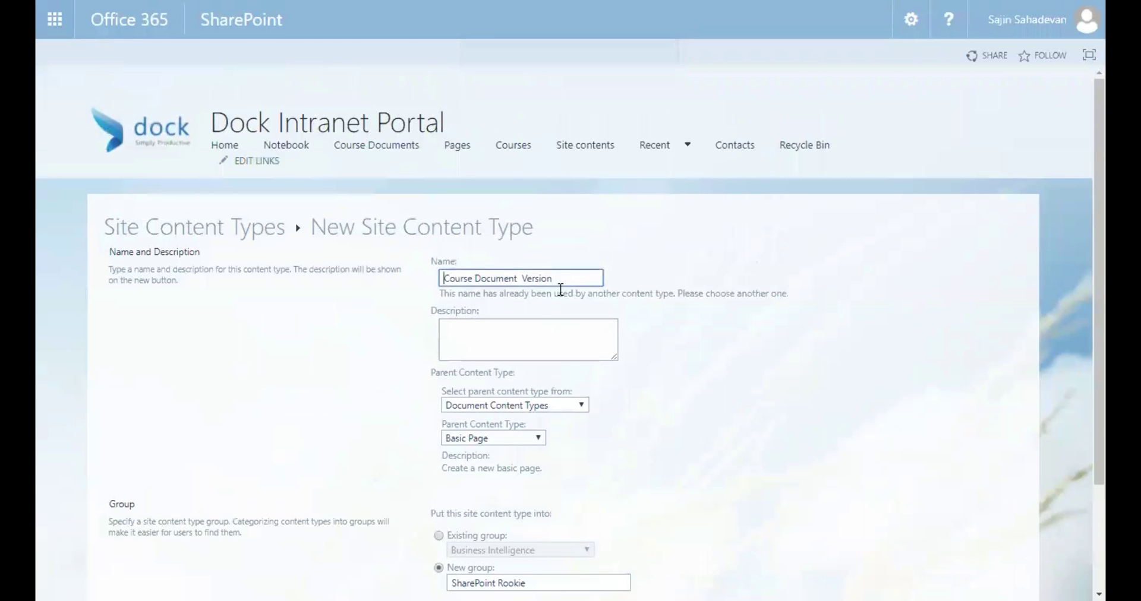
Change the content type name to "Course Document Versions" and create it
click(562, 279)
text(s)
scroll(954, 519, down, 3)
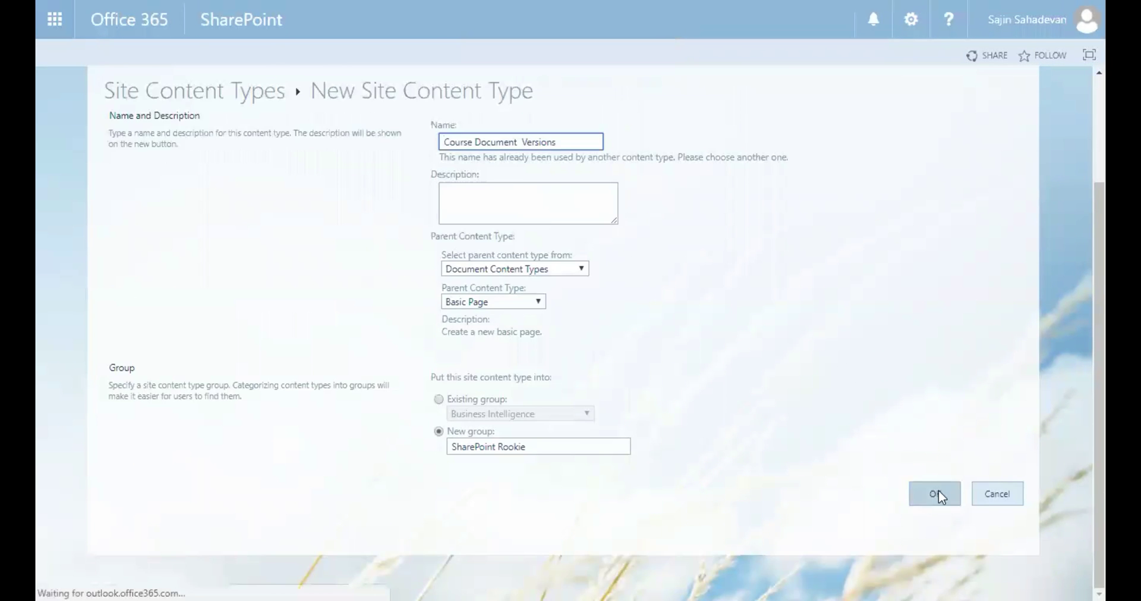
click(936, 493)
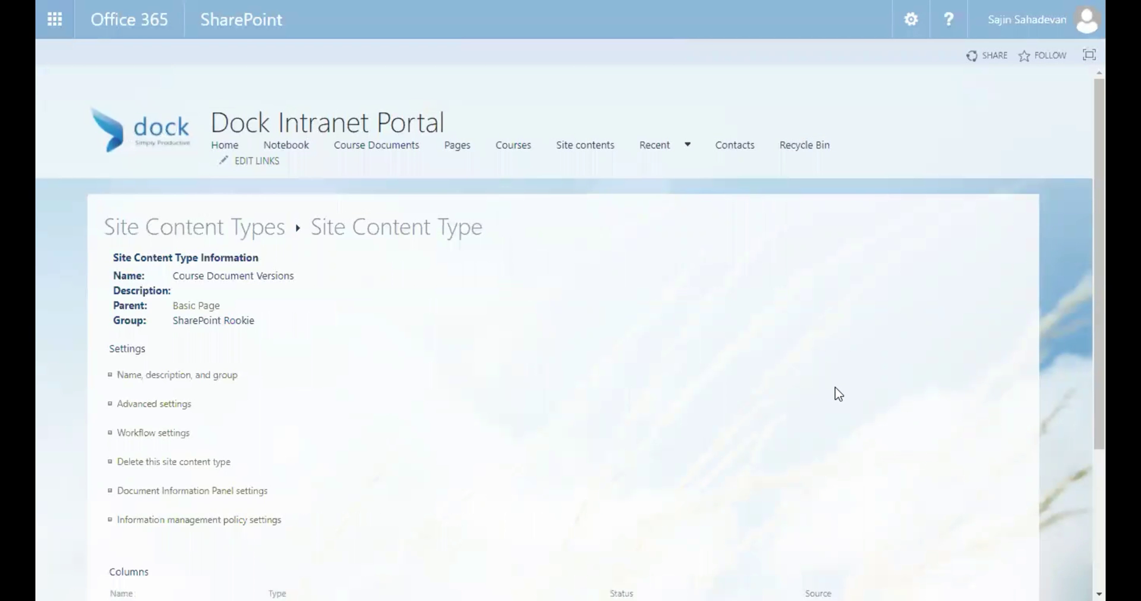
Add the existing site column Course to the Course Document Versions content type
scroll(837, 394, down, 3)
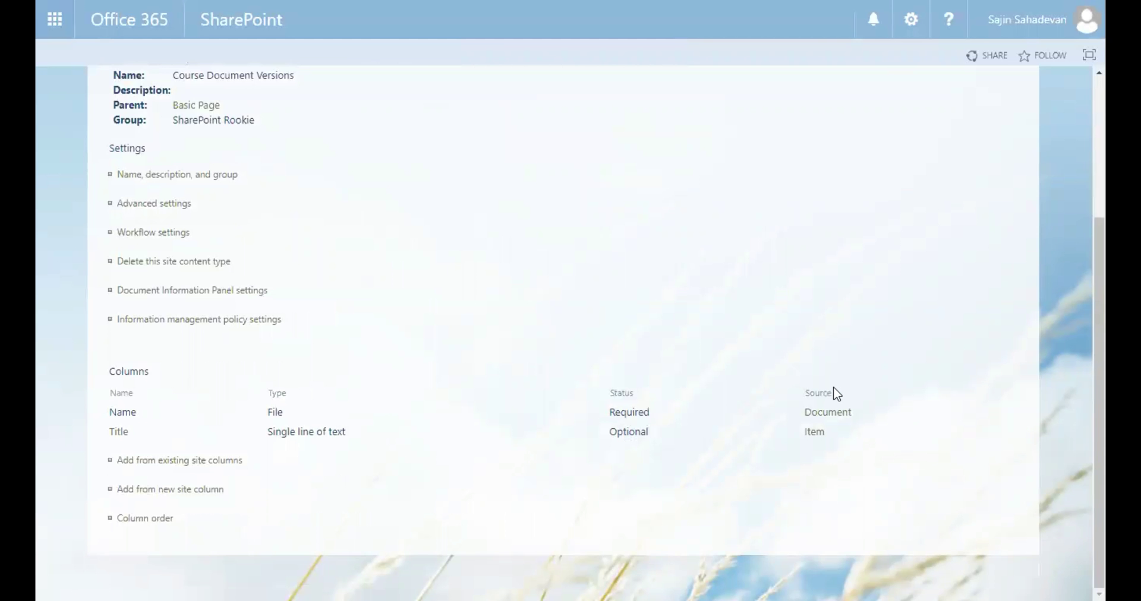
scroll(837, 394, up, 3)
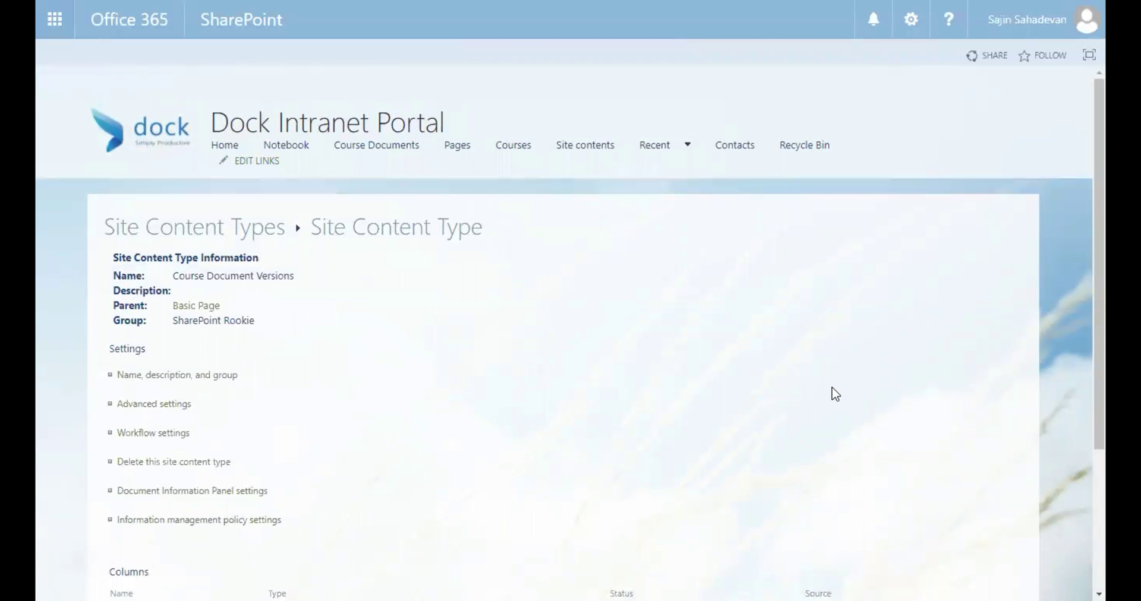
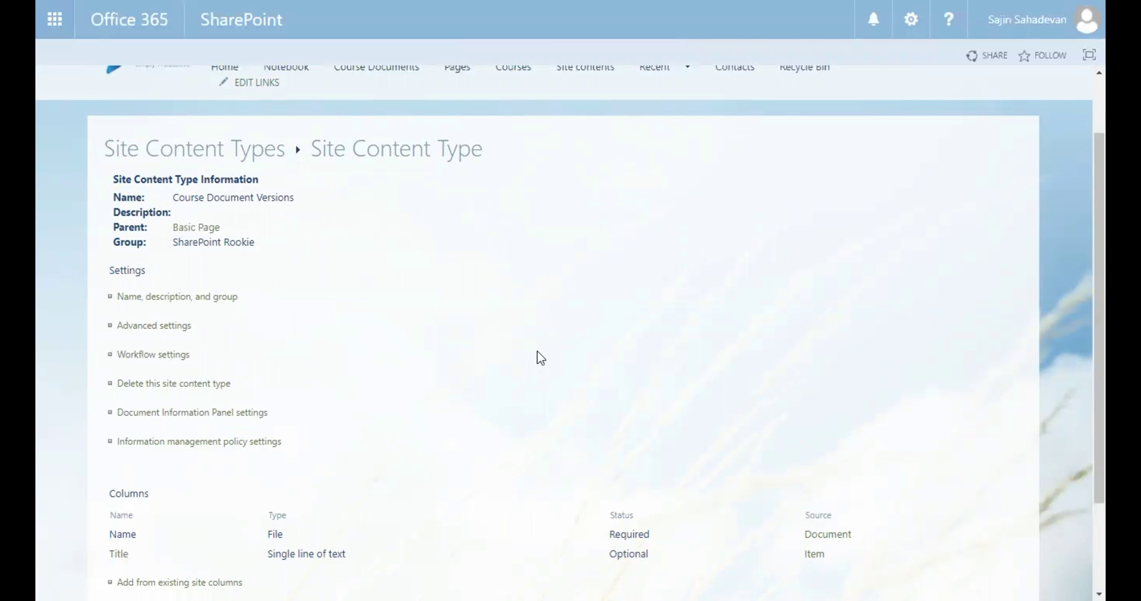
scroll(538, 358, down, 1)
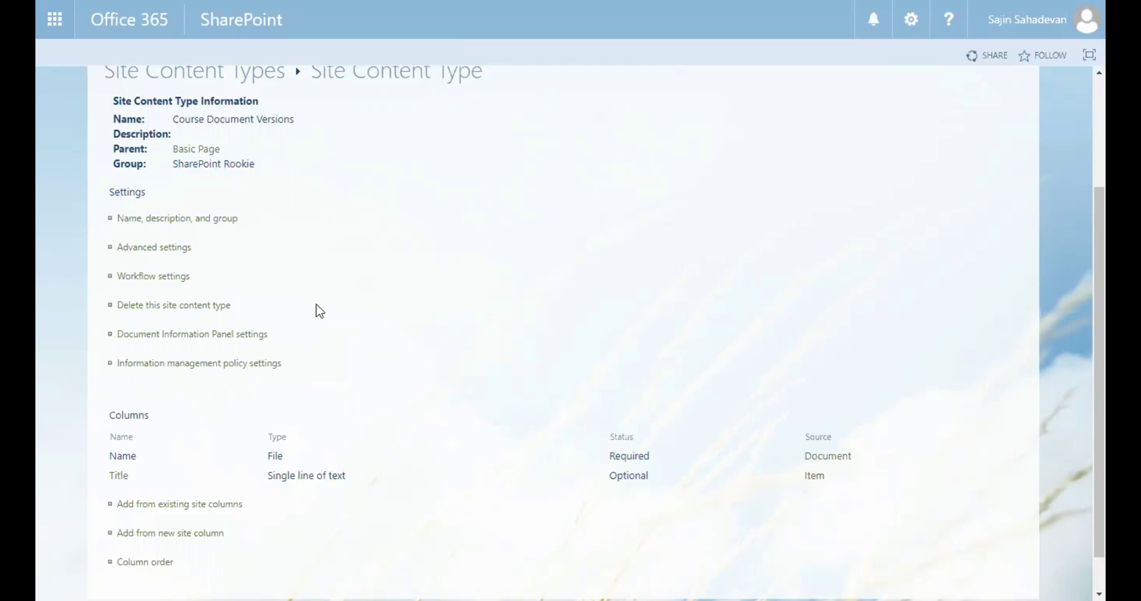
scroll(321, 309, down, 1)
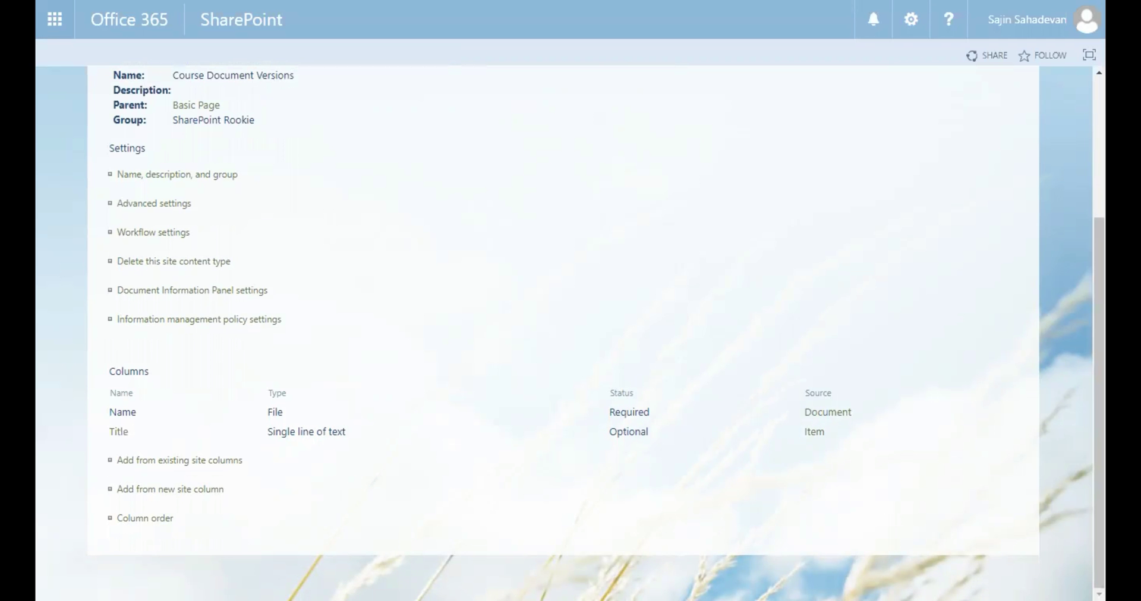
click(196, 461)
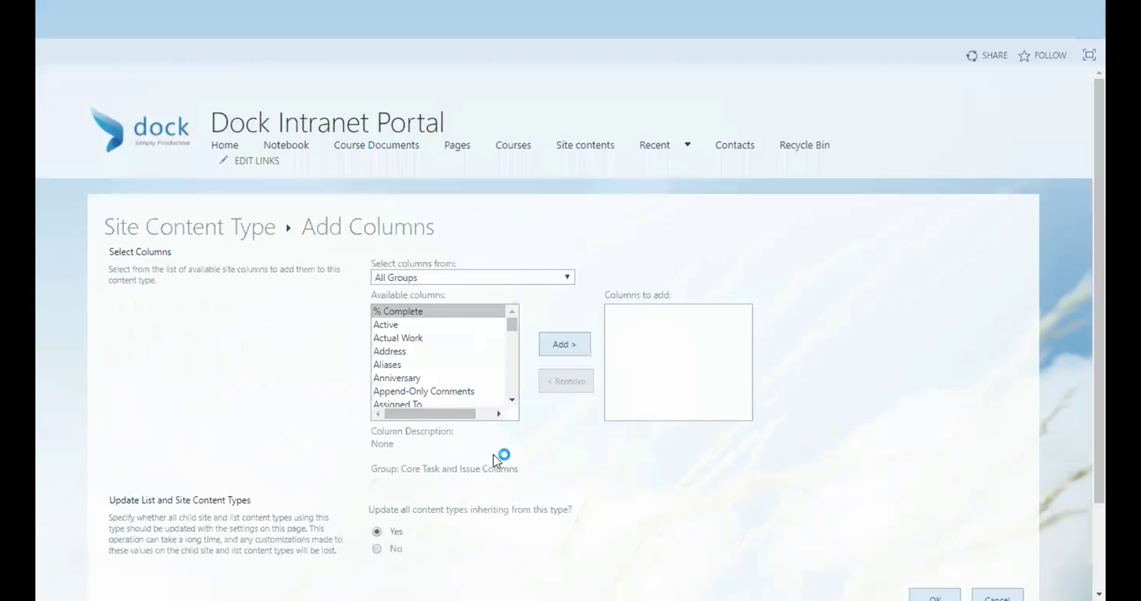
click(446, 364)
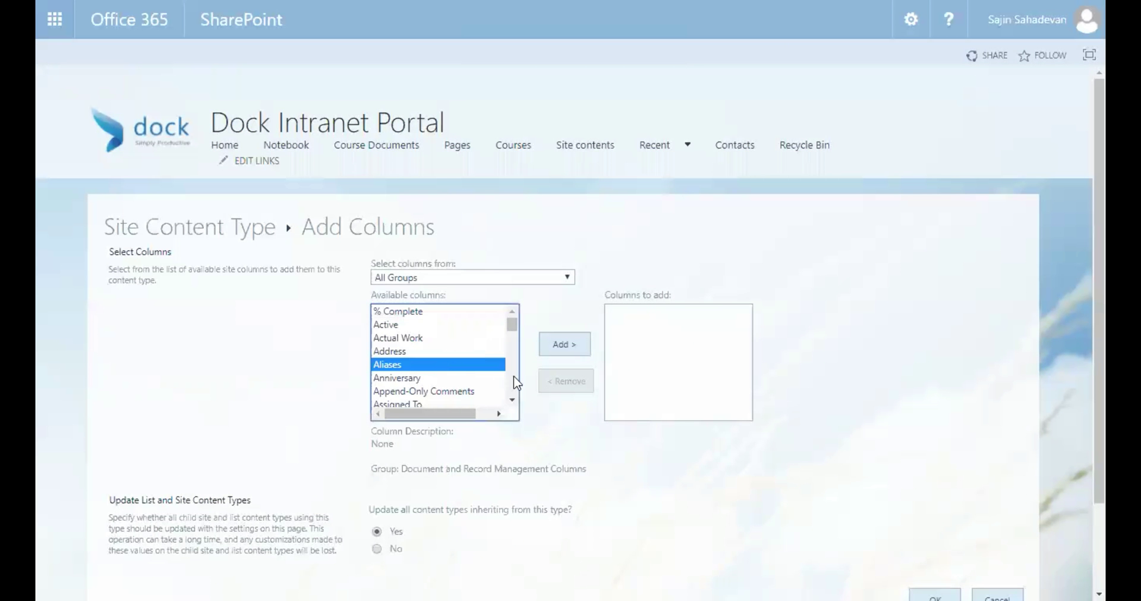
text(course)
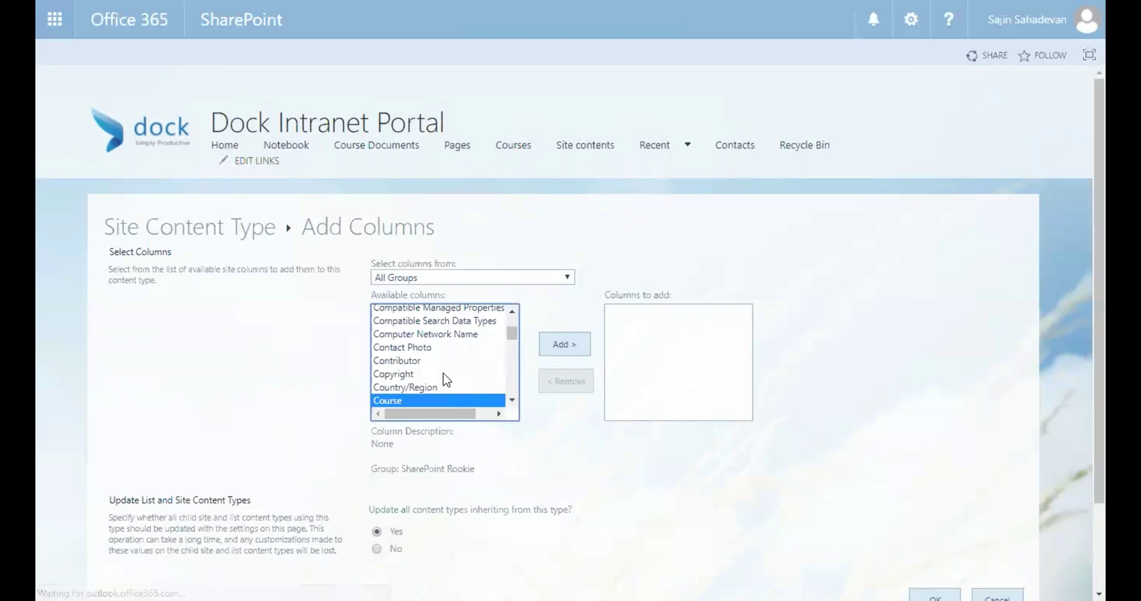
scroll(446, 382, down, 2)
click(575, 349)
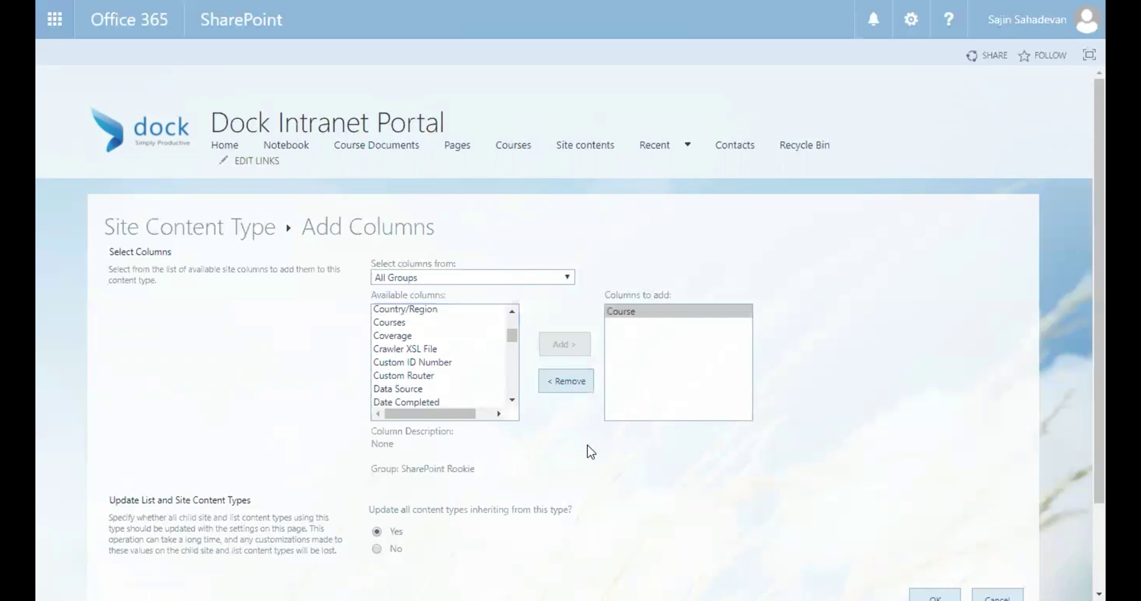
scroll(656, 481, down, 2)
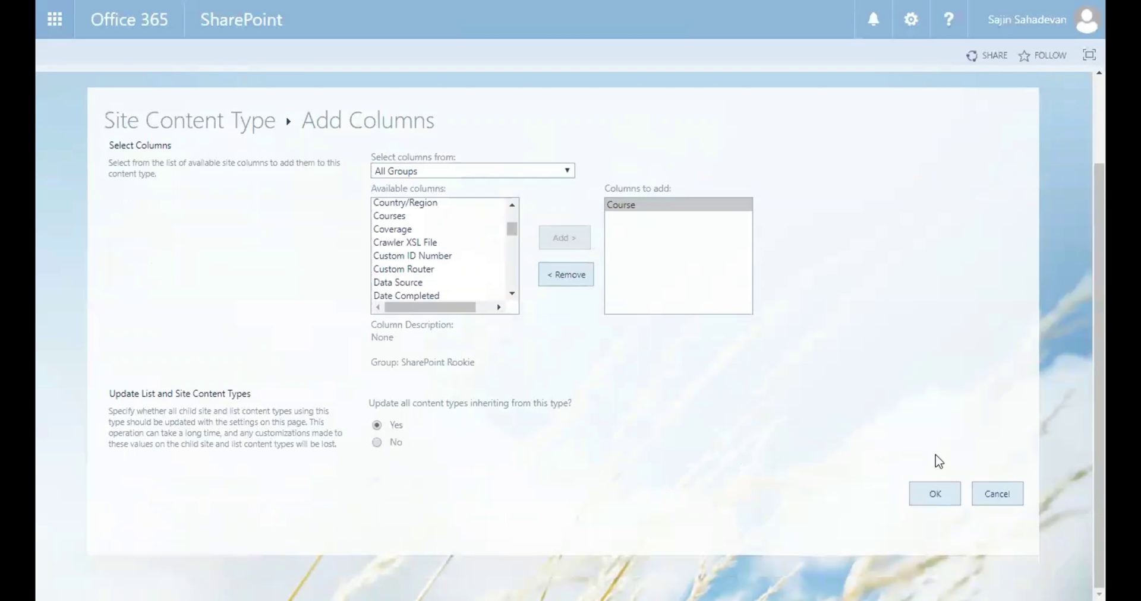
click(941, 493)
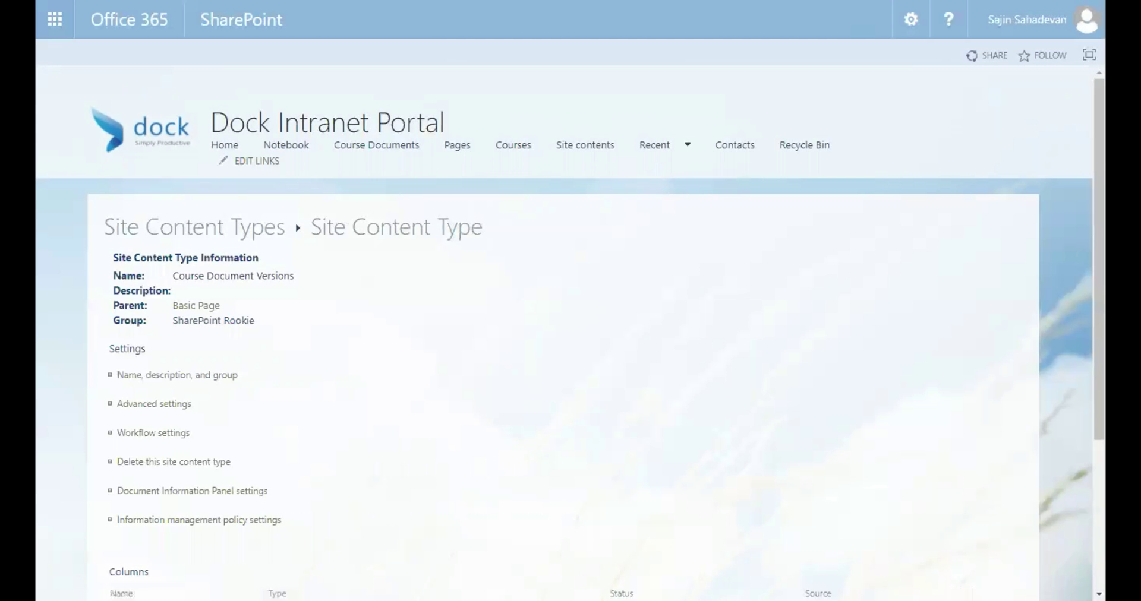
Check the content type's column list and go back to the Site Settings page
scroll(829, 442, down, 1)
scroll(826, 438, down, 2)
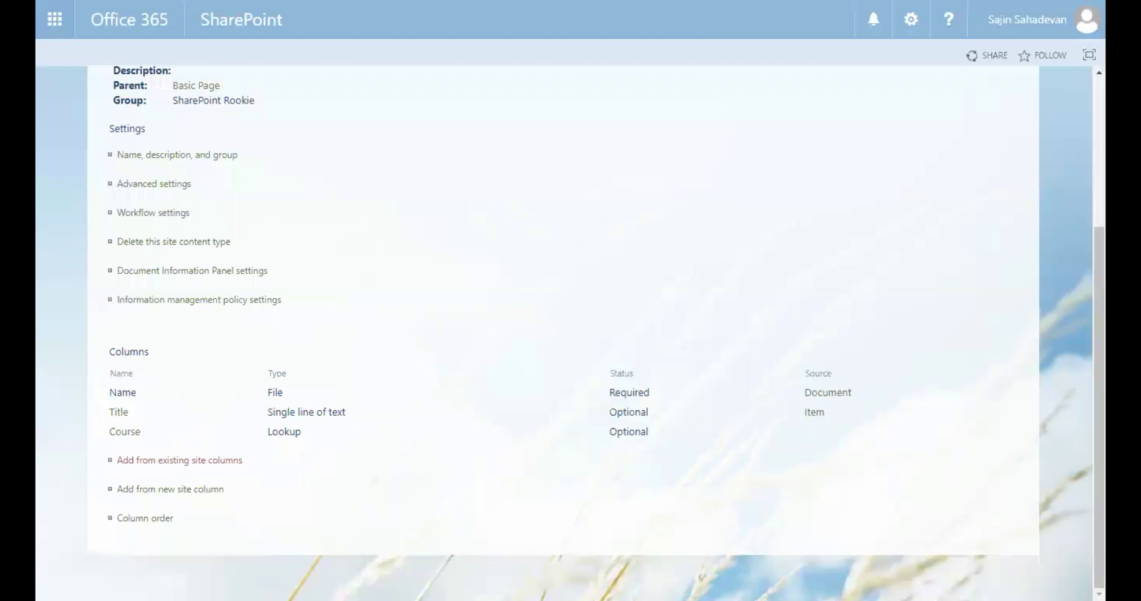
click(911, 21)
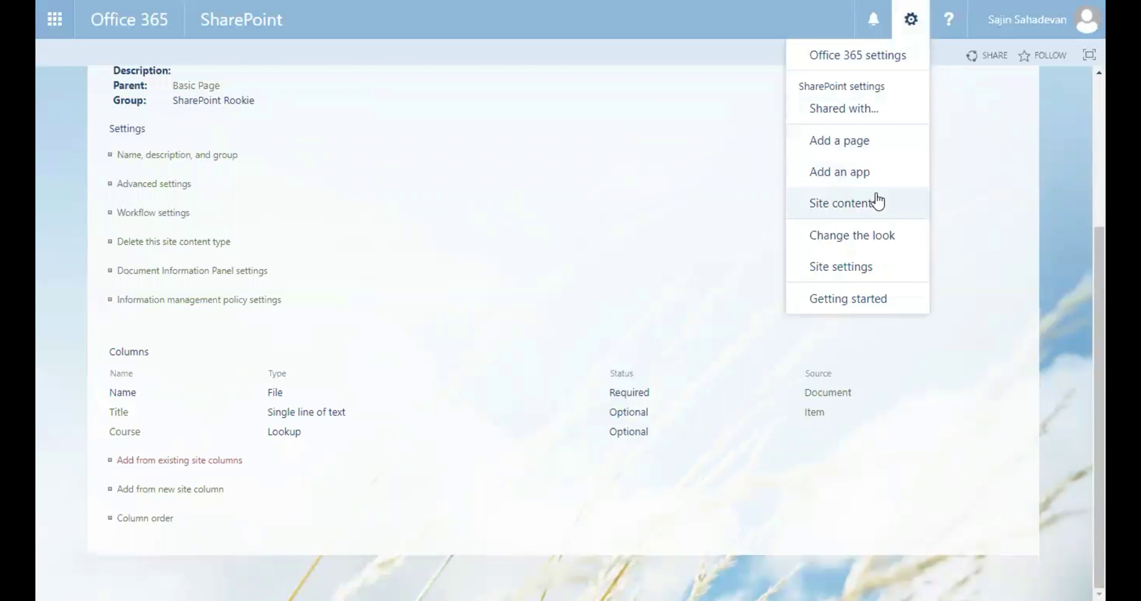
click(871, 267)
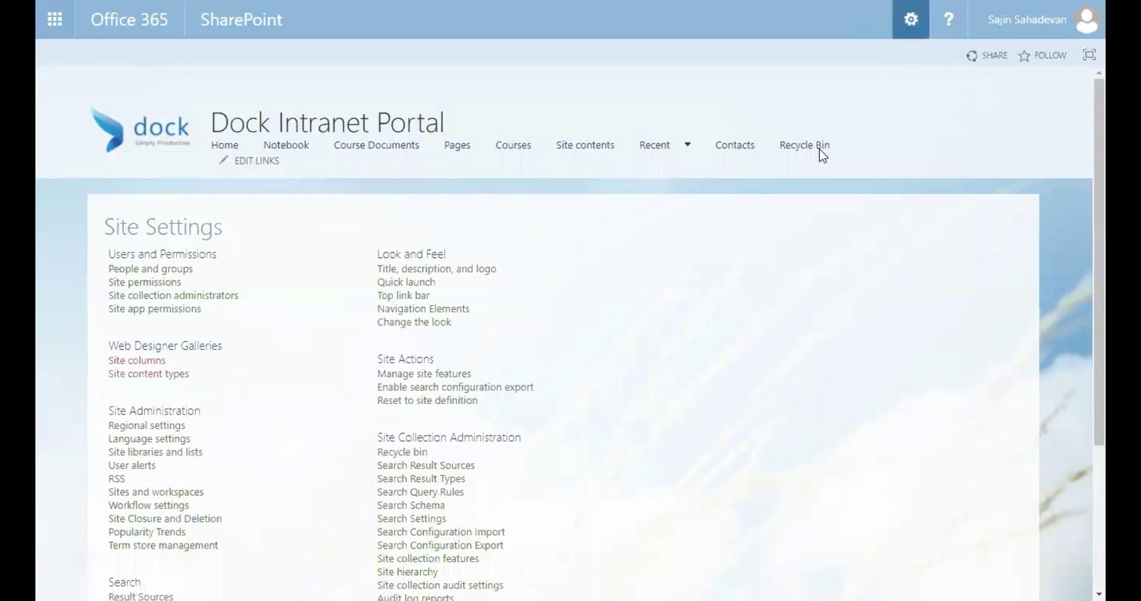
scroll(767, 270, down, 3)
scroll(768, 272, up, 3)
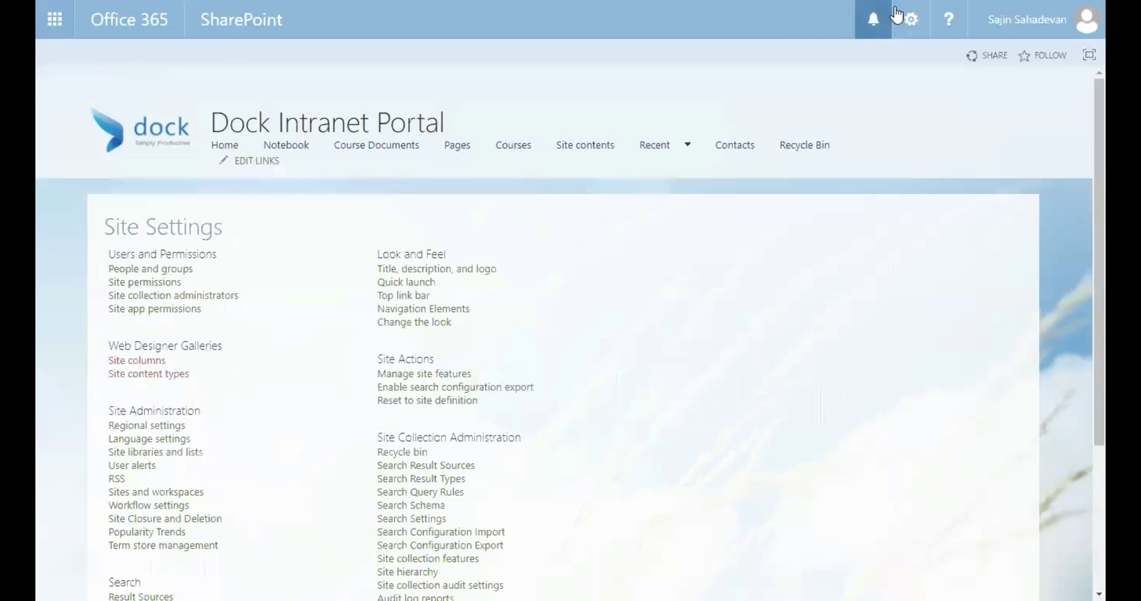
Add a new document library app named "Dock Folder" to the site
click(910, 19)
click(878, 172)
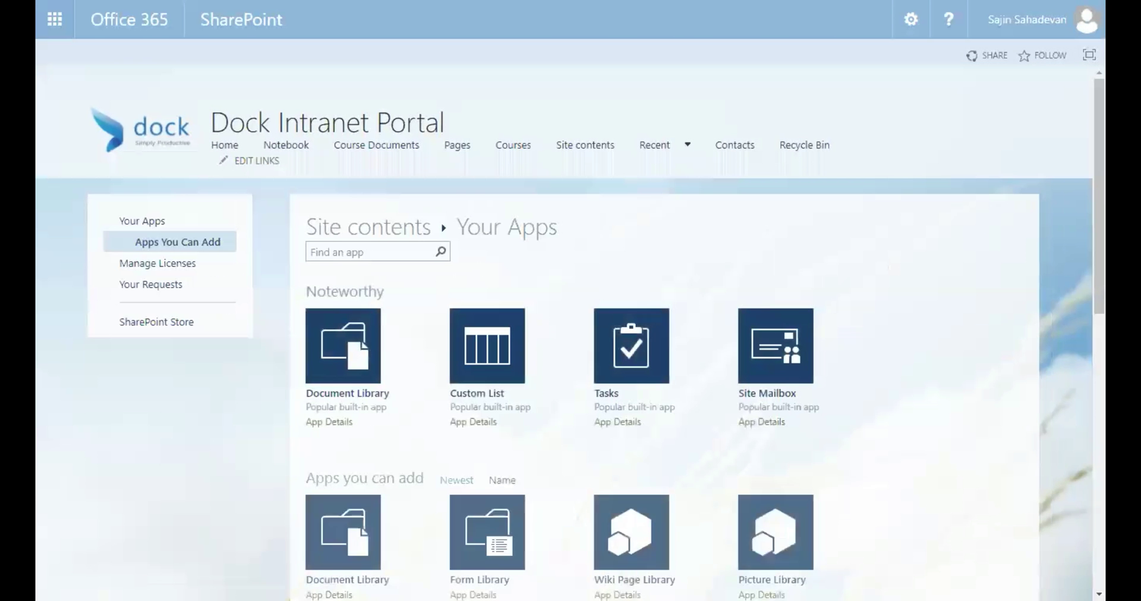
scroll(186, 311, down, 4)
scroll(295, 321, up, 4)
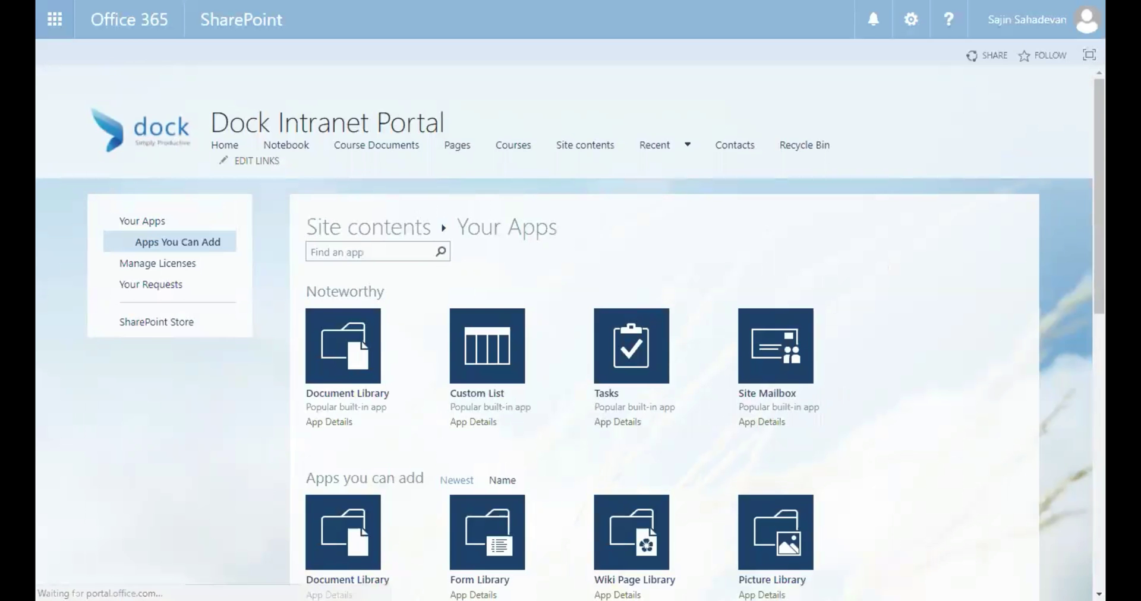
click(352, 355)
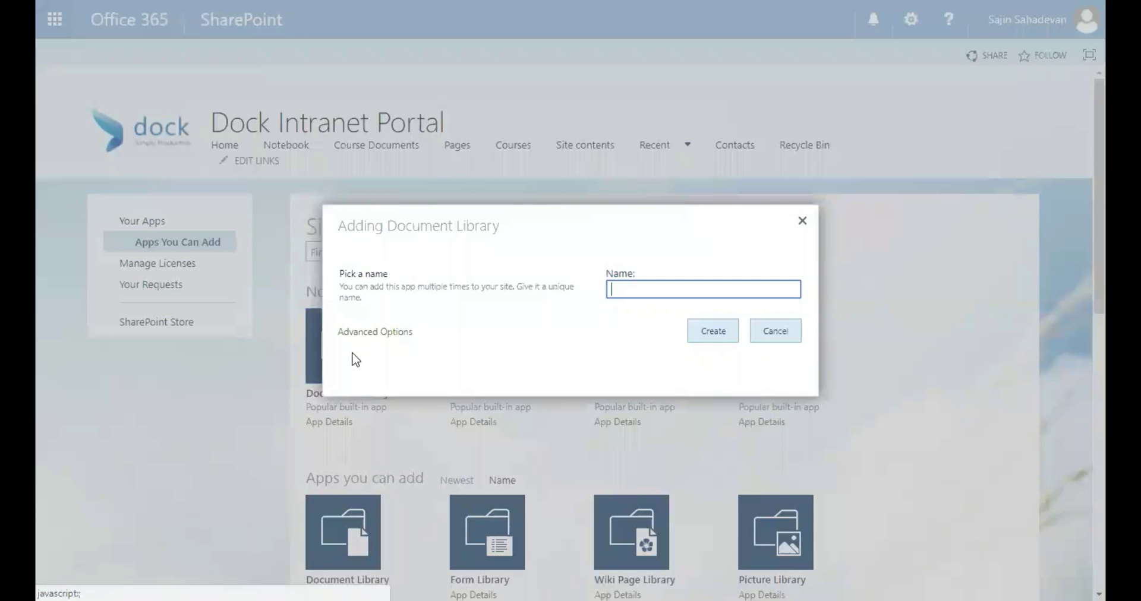
text(Dock Folder)
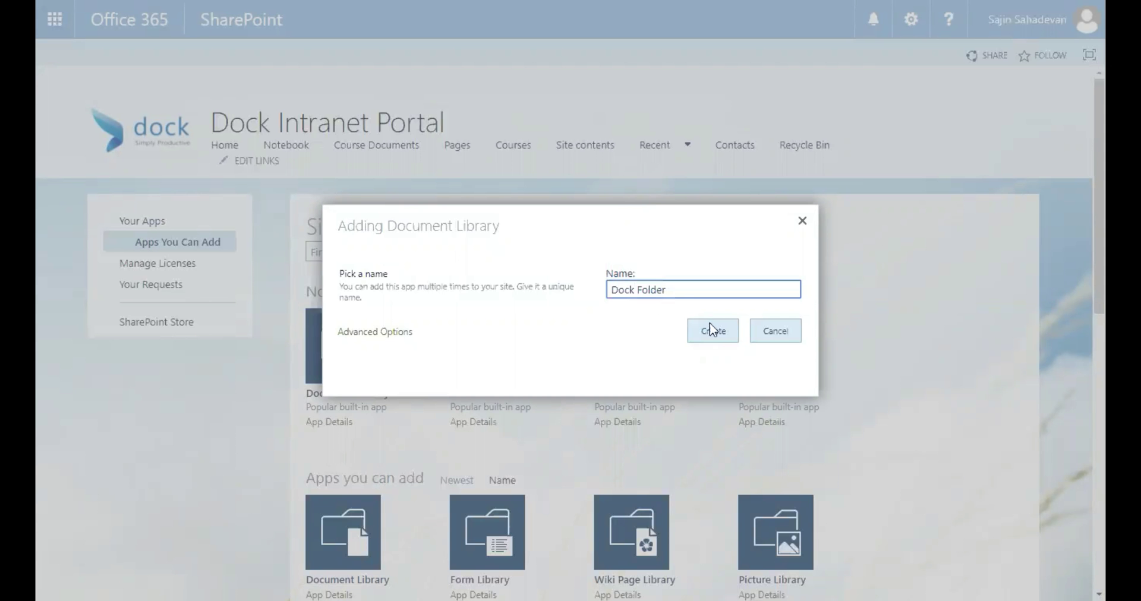
click(711, 326)
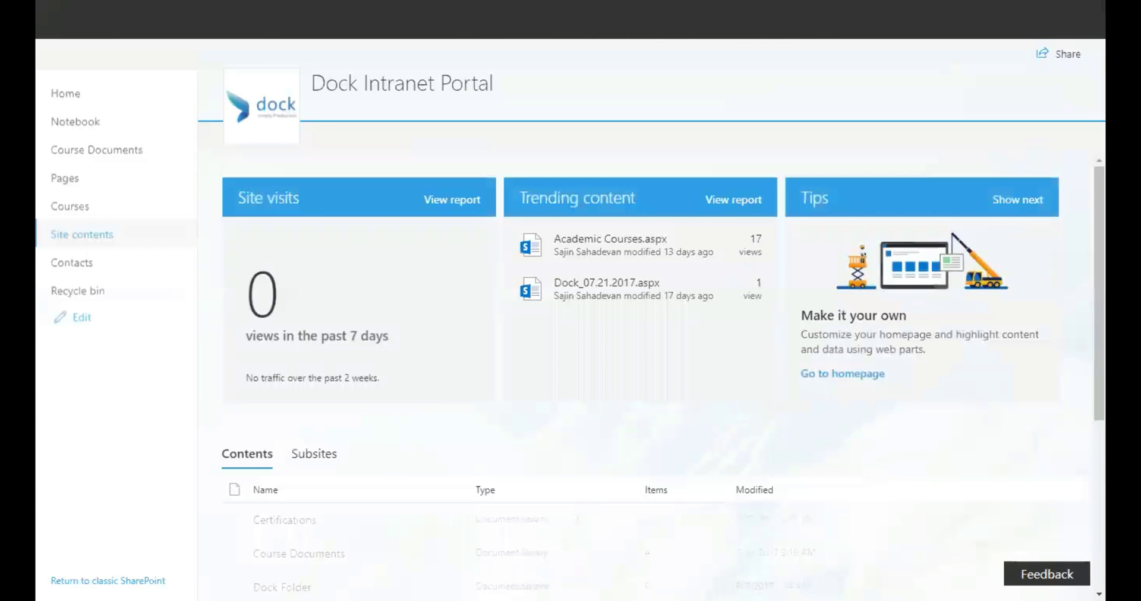
Allow management of content types in the Dock Folder library's advanced settings and save the change
scroll(433, 362, down, 5)
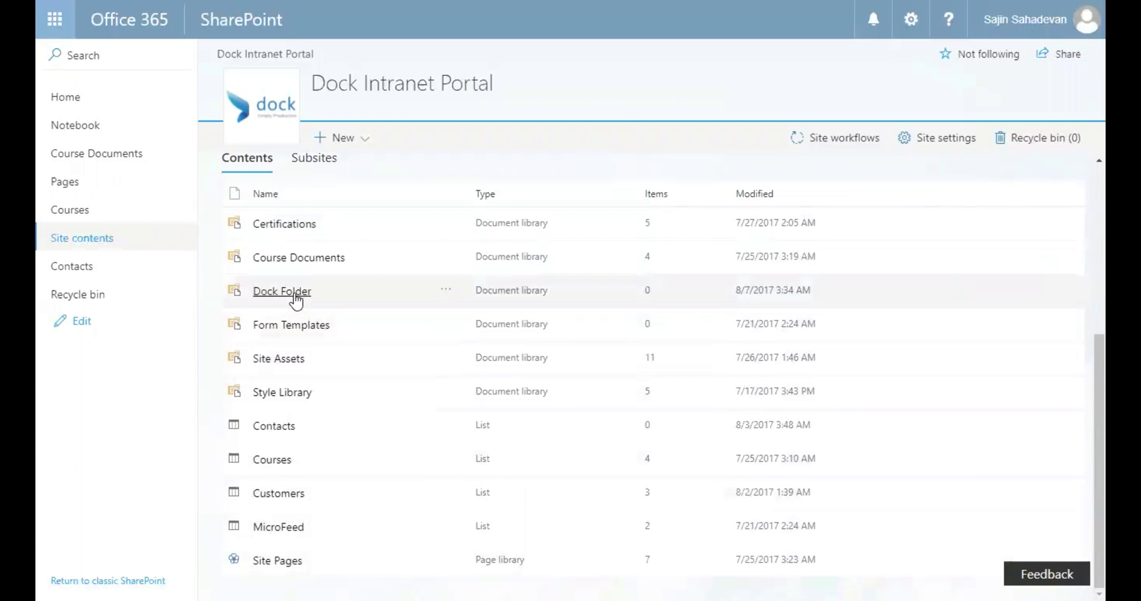
click(443, 291)
click(486, 321)
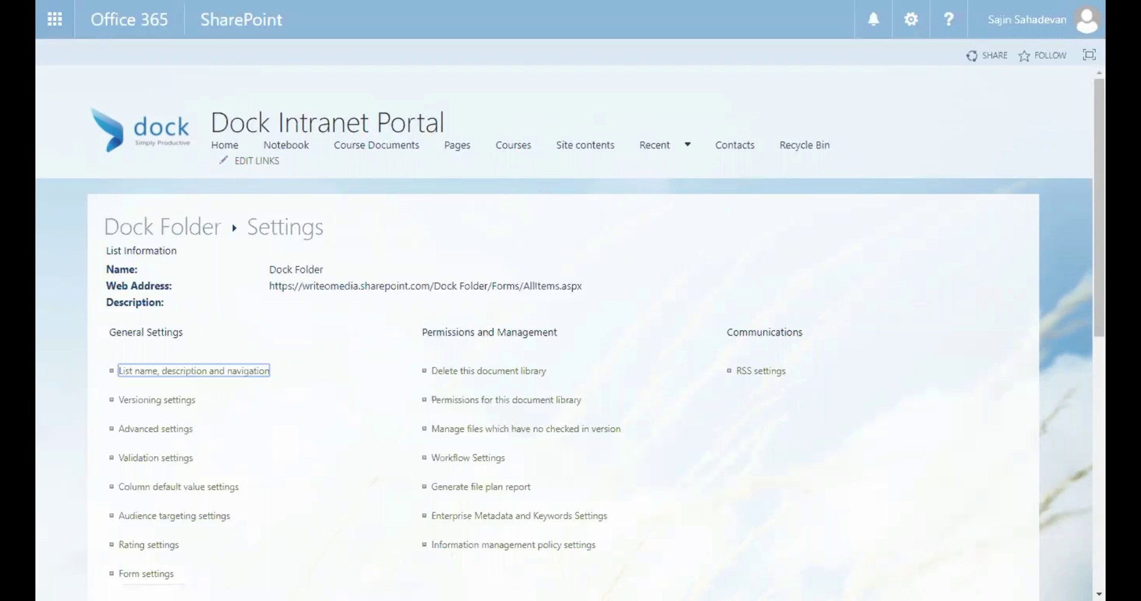
click(185, 437)
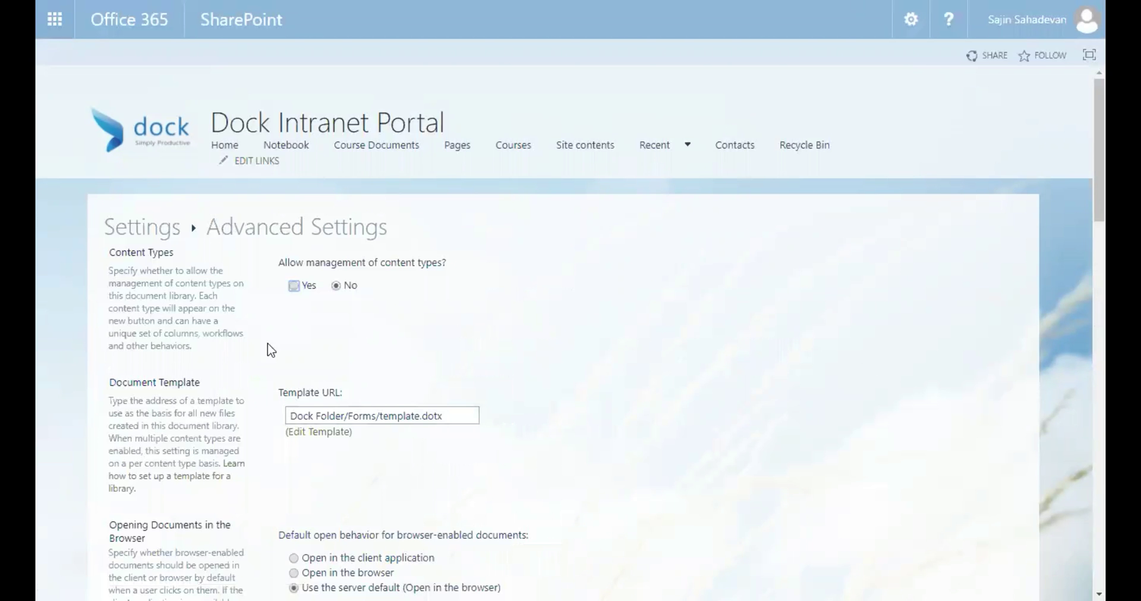
click(294, 286)
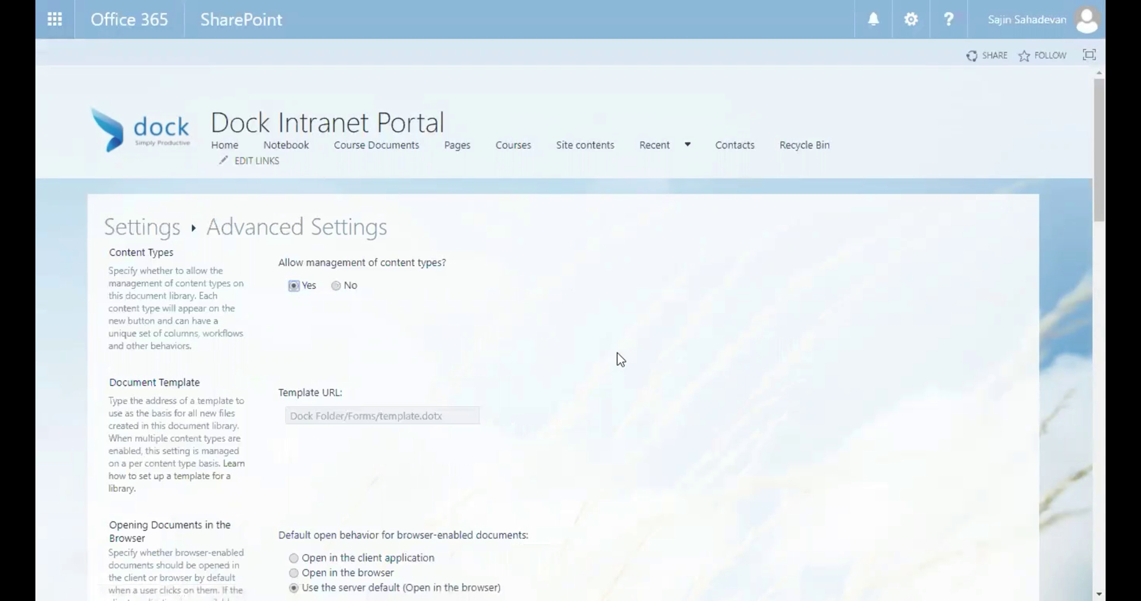
scroll(805, 469, down, 20)
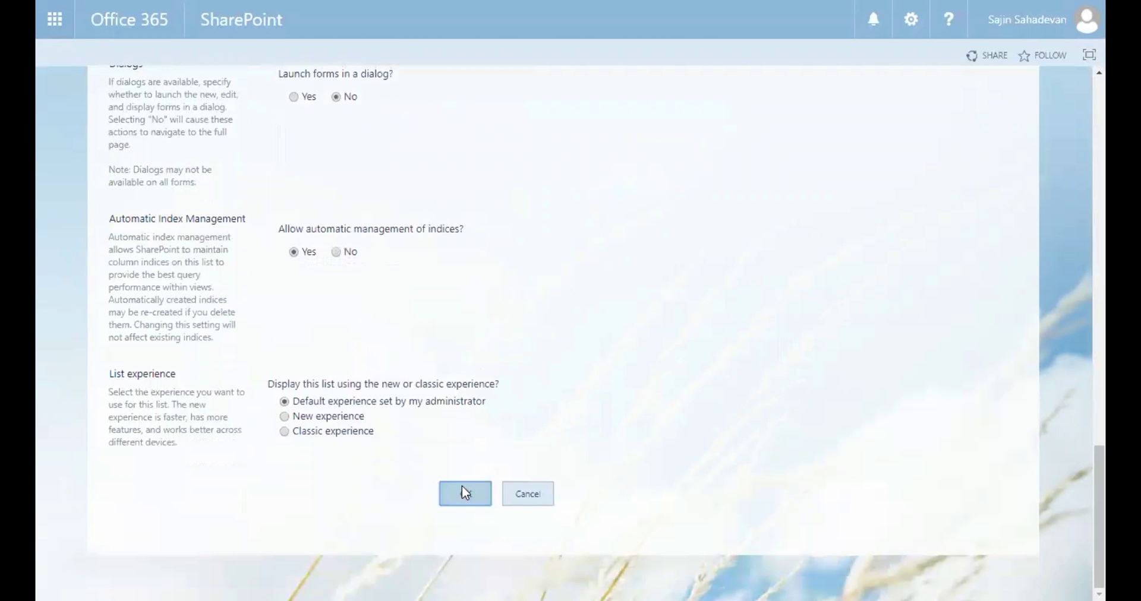
click(462, 491)
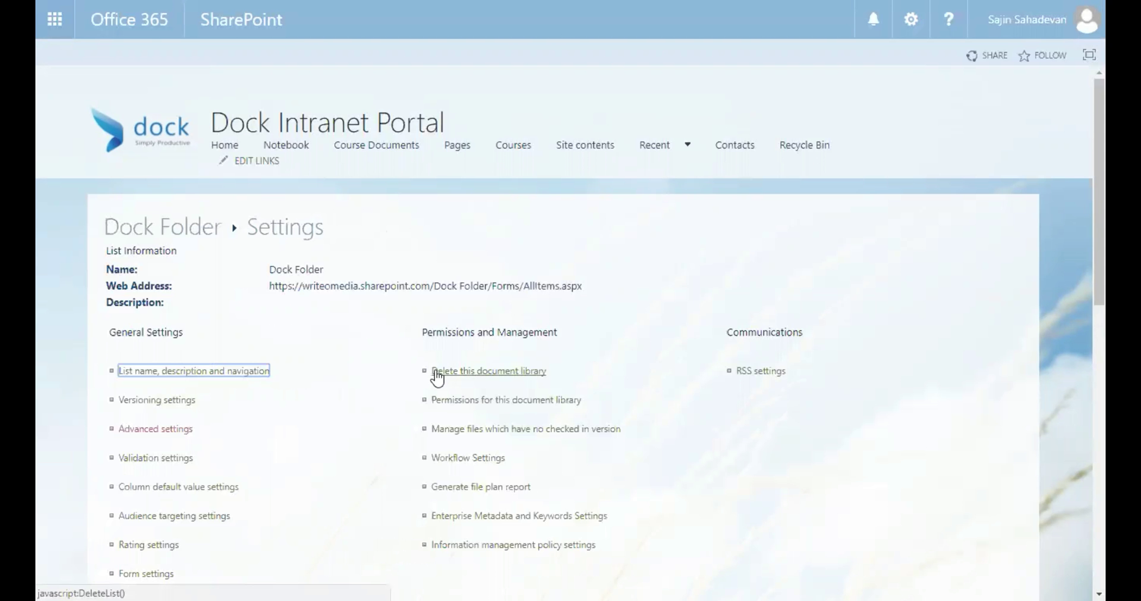
In the Dock Folder library settings, open the form for adding existing site content types
scroll(437, 377, down, 1)
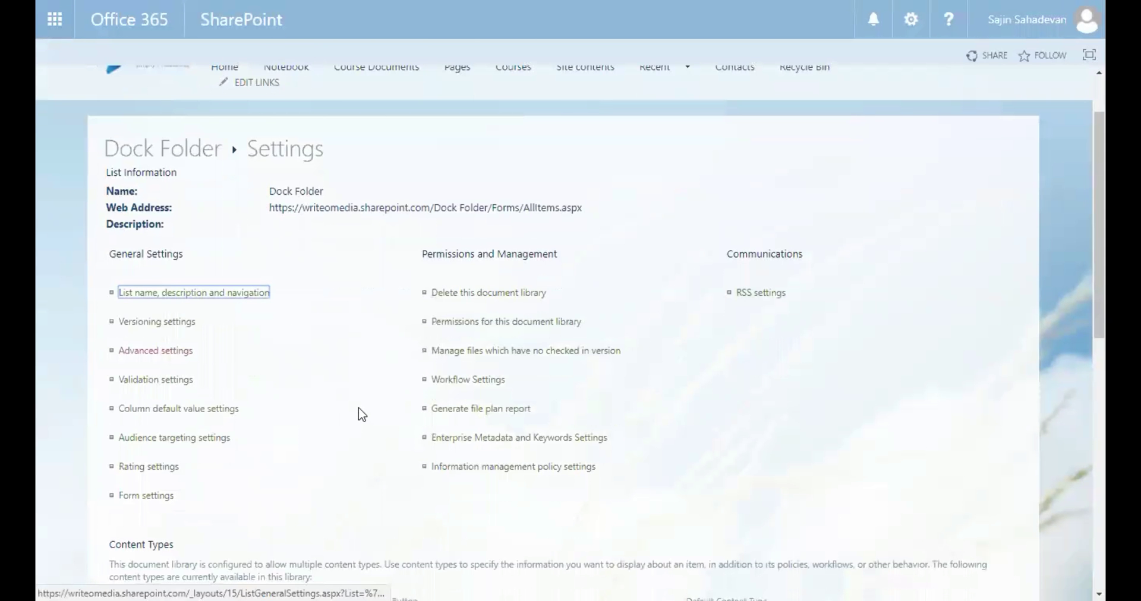
scroll(362, 410, down, 5)
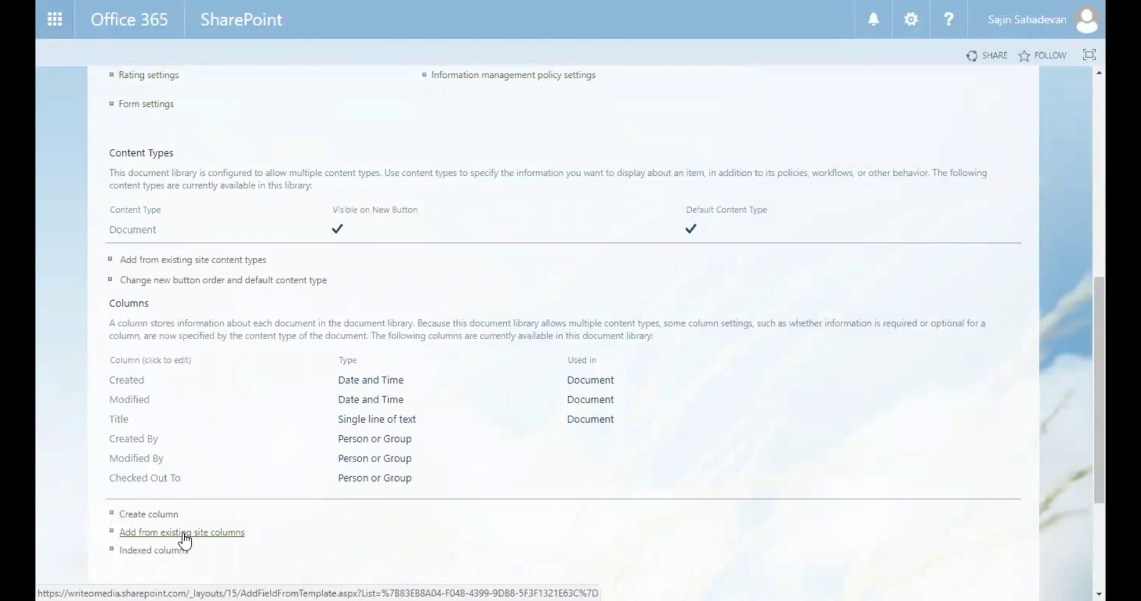
scroll(261, 543, up, 3)
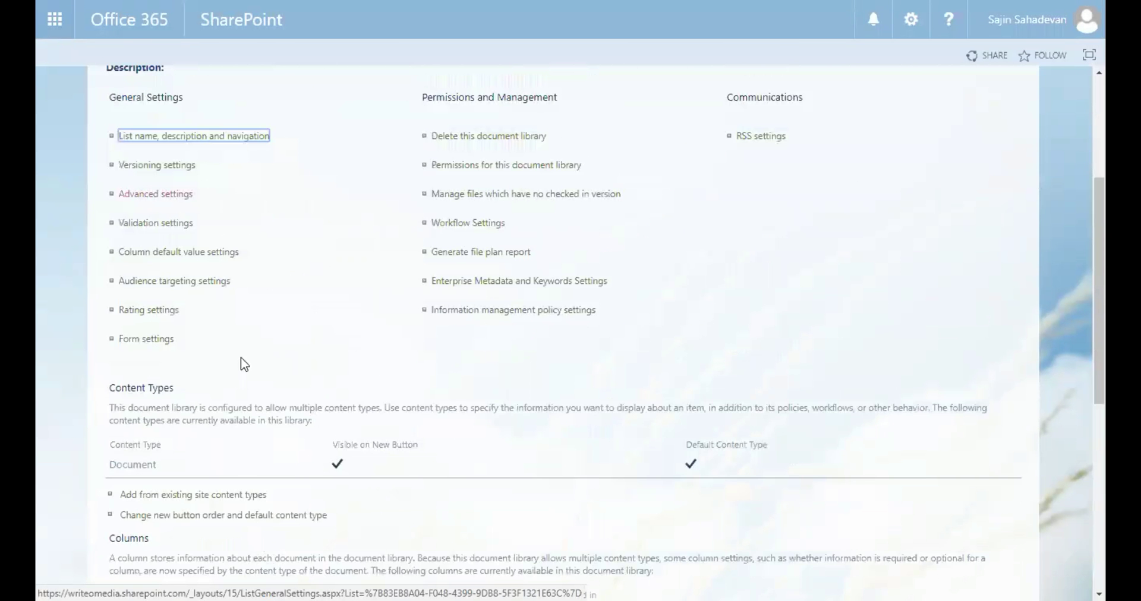
scroll(244, 375, down, 1)
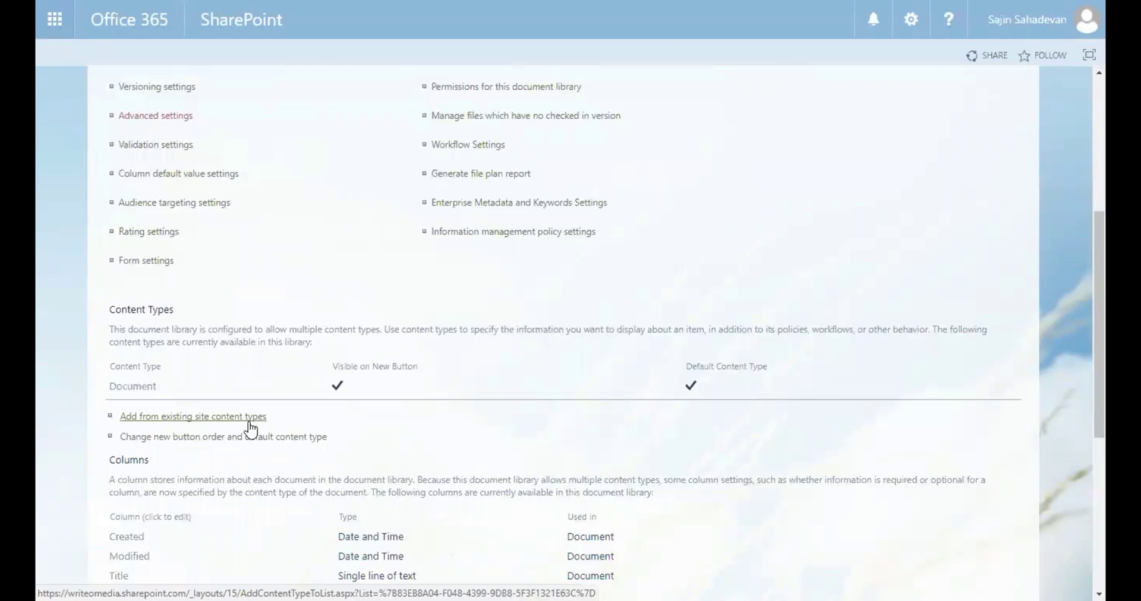
click(251, 417)
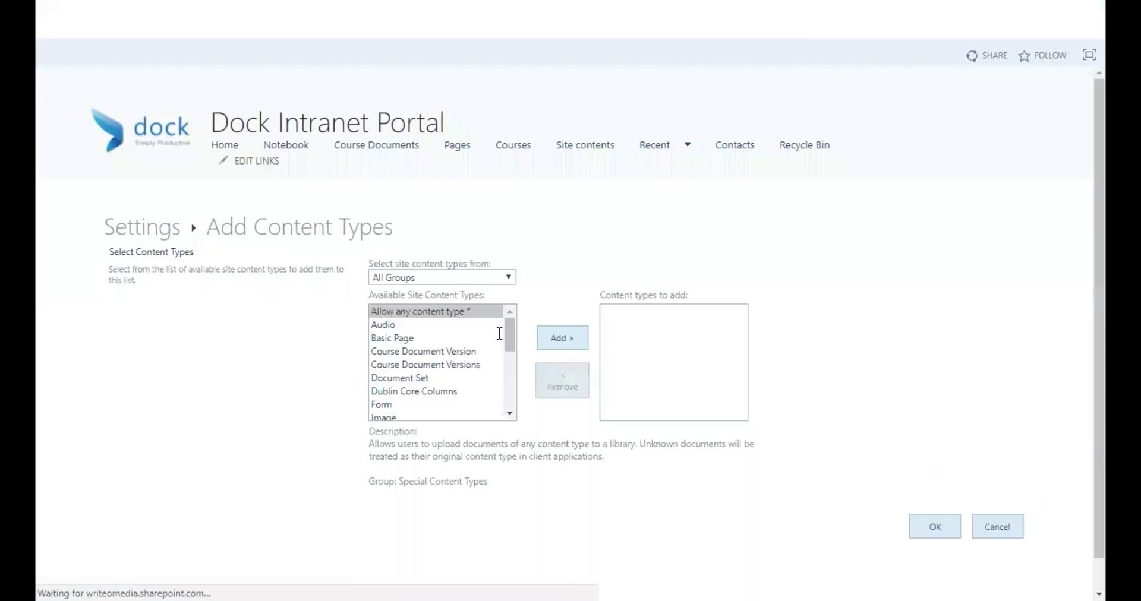
Look through the available site content types across all groups
click(462, 377)
key(Down)
key(Down)
key(Down)
key(Down)
key(Down)
key(Down)
key(Down)
key(Down)
key(Down)
key(Down)
key(Down)
key(Down)
key(Down)
key(Down)
key(Down)
key(Down)
key(Down)
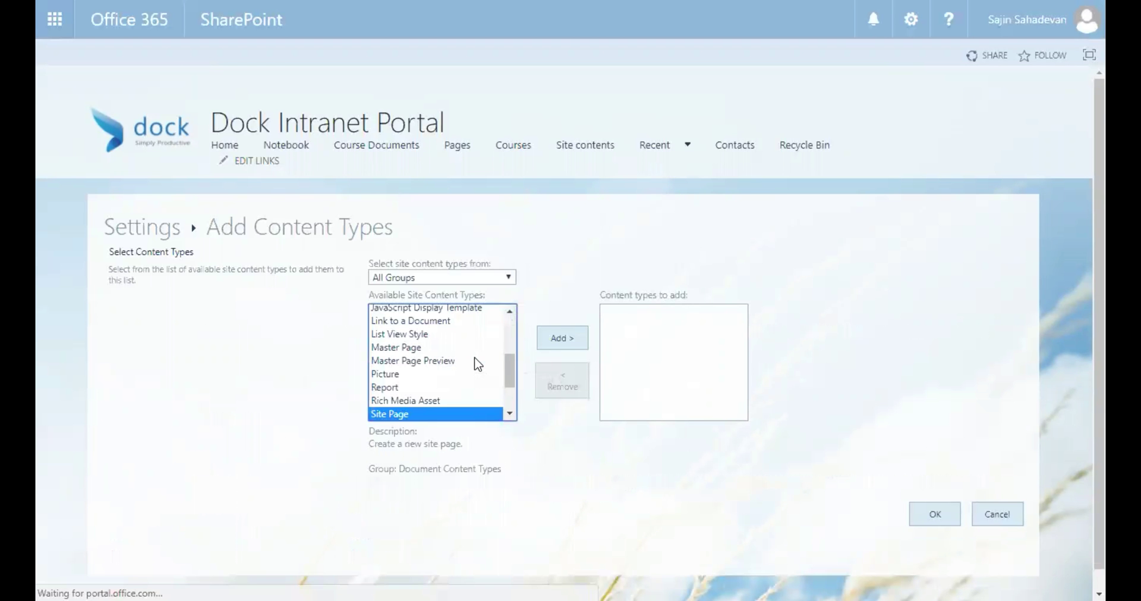
key(Up)
key(Up)
key(Up)
key(Up)
key(Up)
key(Up)
key(Up)
key(Up)
key(Up)
key(Up)
key(Up)
key(Up)
key(Up)
key(Up)
key(Up)
key(Up)
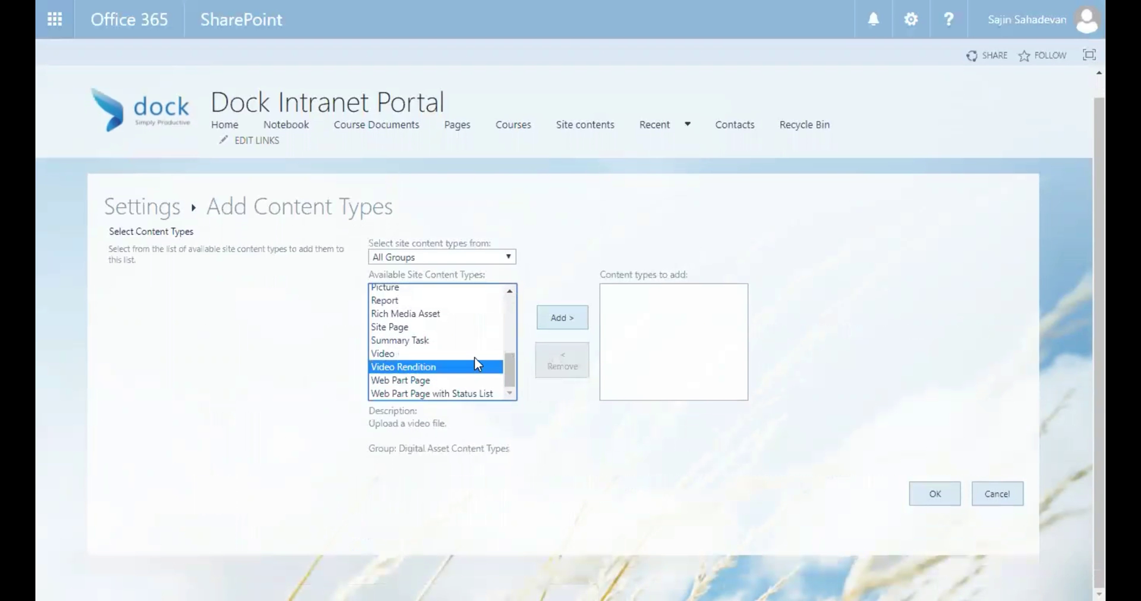
key(Down)
key(Down)
key(Down)
key(Down)
key(Down)
key(Down)
key(Down)
key(Down)
key(Down)
key(Down)
key(Down)
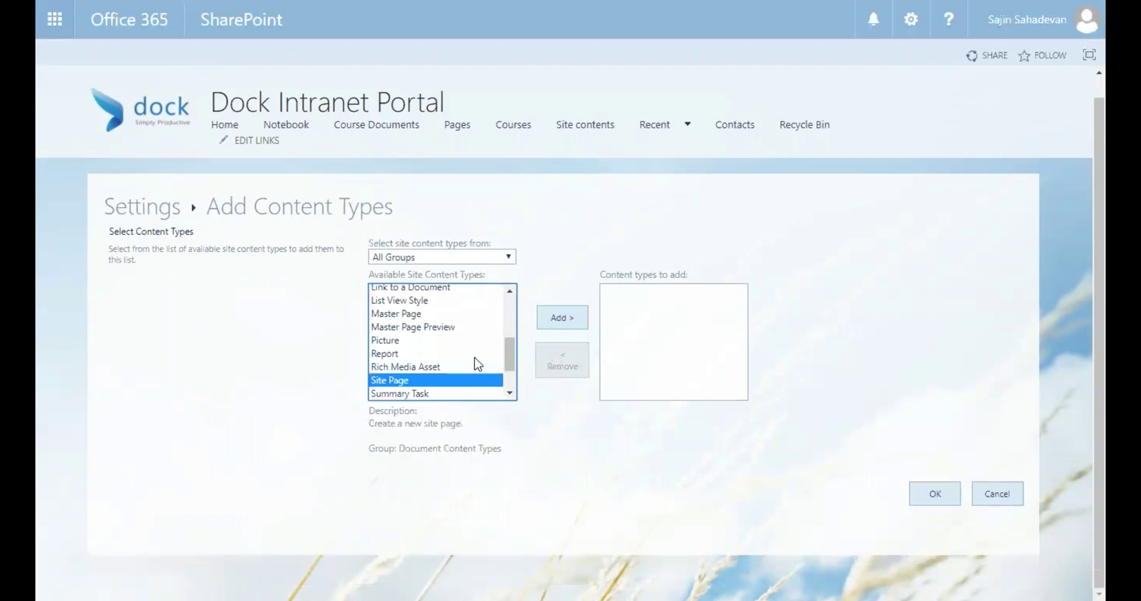
Add the Course Document Versions content type to the Dock Folder library and confirm
scroll(470, 359, up, 5)
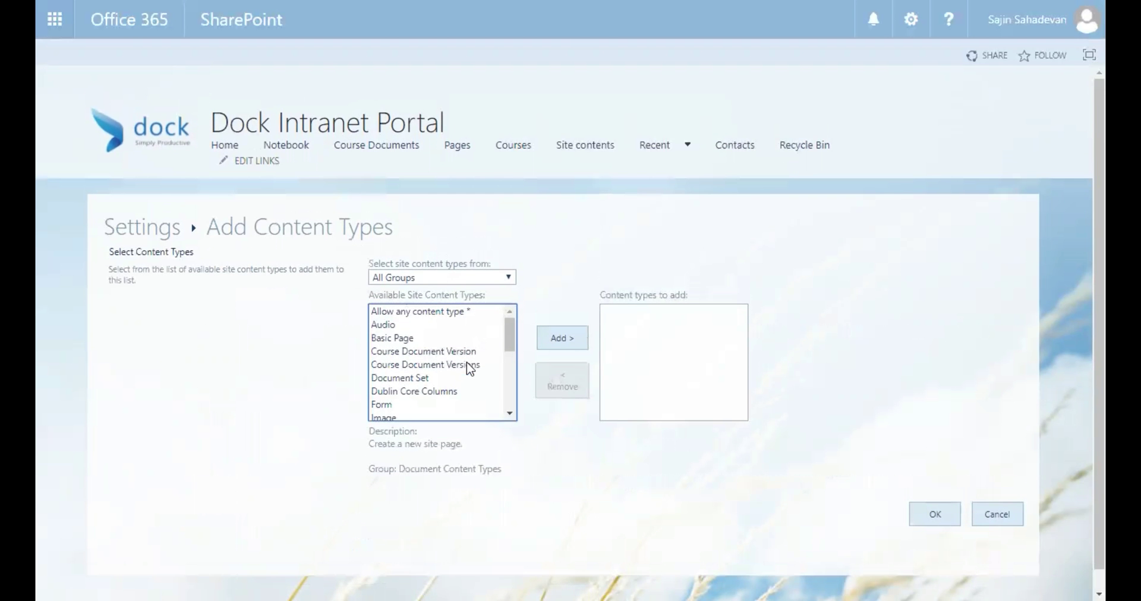
click(459, 364)
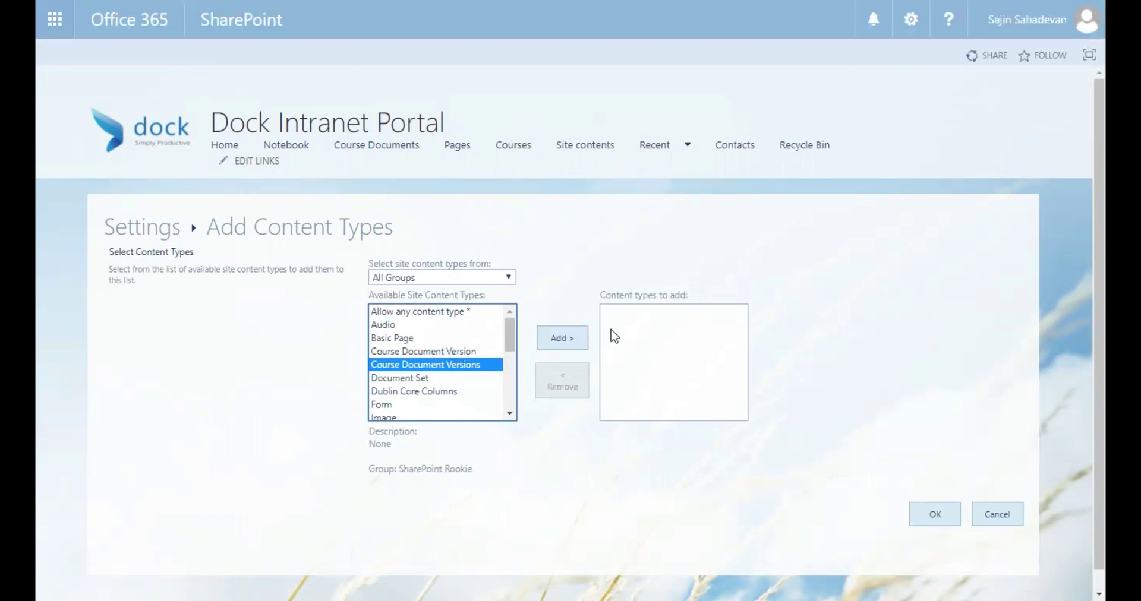
click(561, 338)
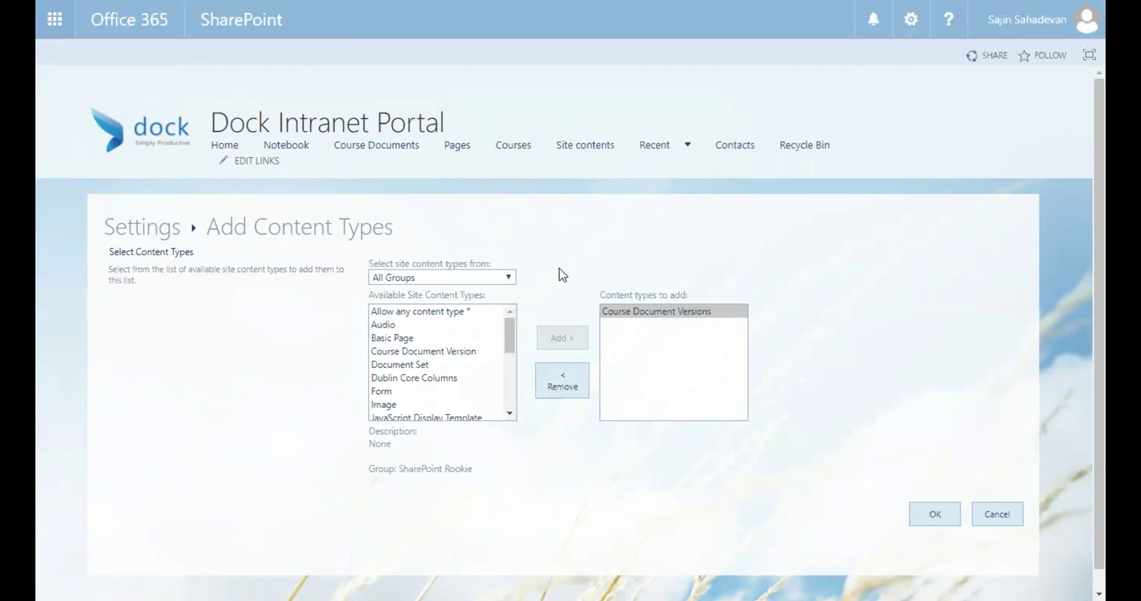
click(489, 280)
click(490, 280)
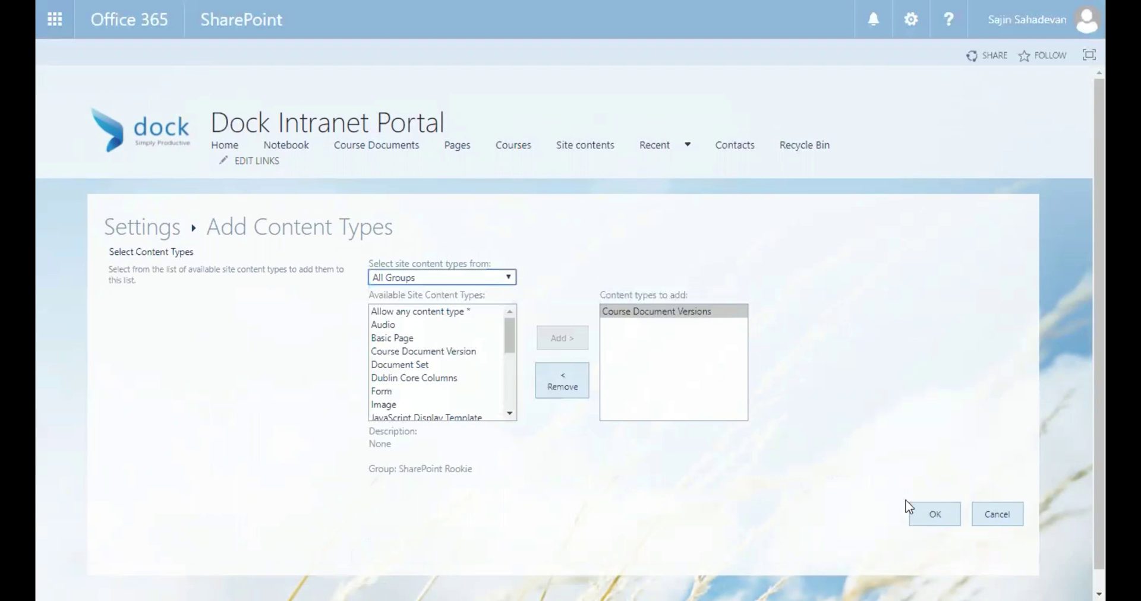
click(933, 512)
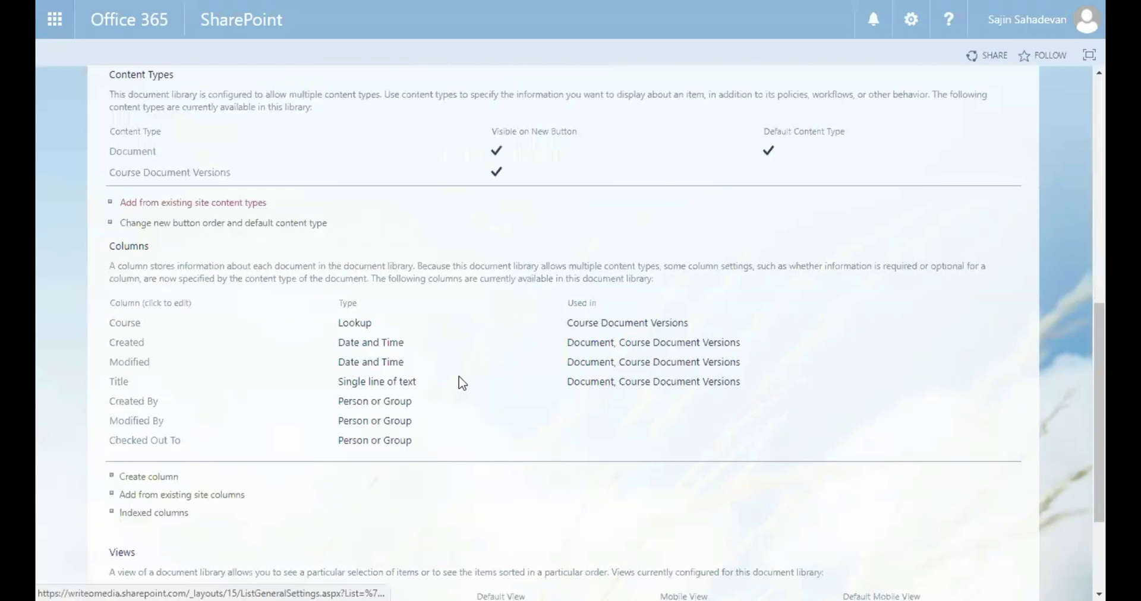
Go from the library settings to the Dock Folder library and create a new item of the Document type
scroll(458, 382, up, 2)
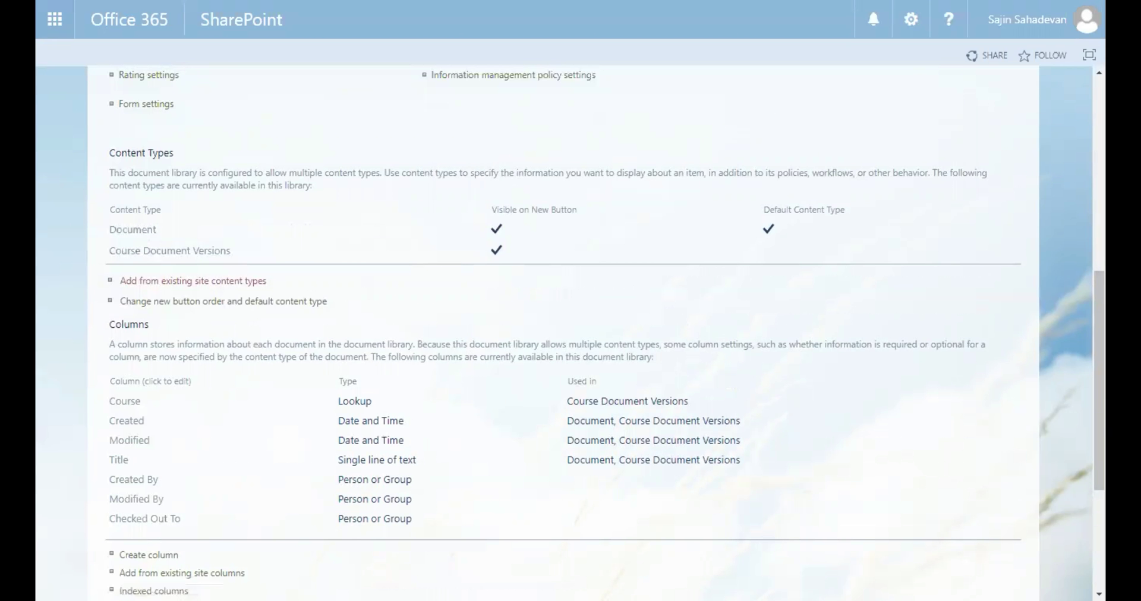
scroll(240, 273, up, 8)
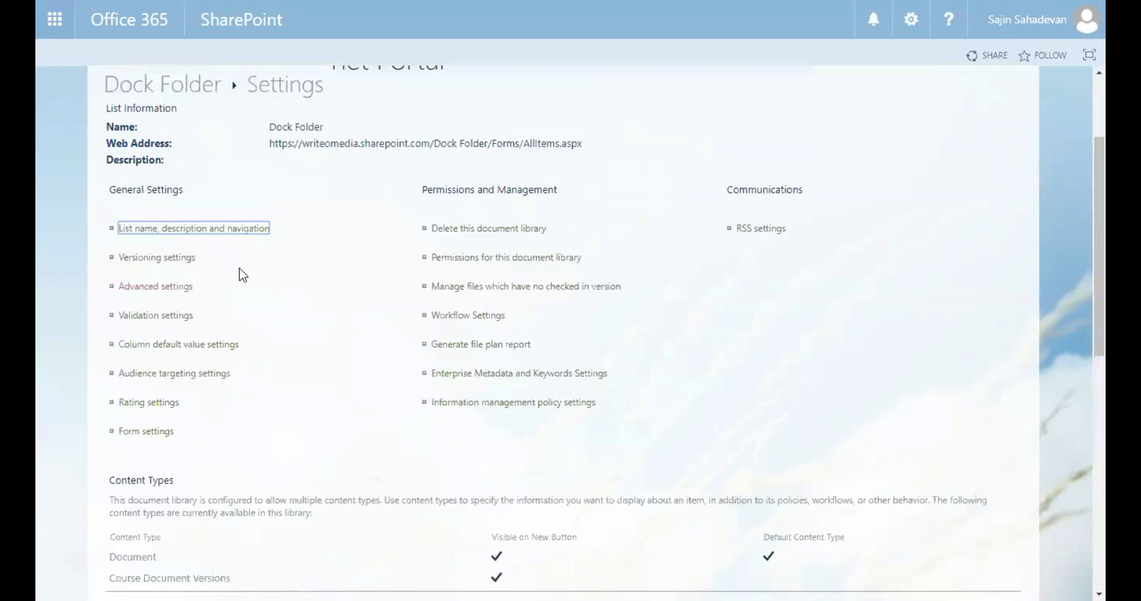
click(193, 235)
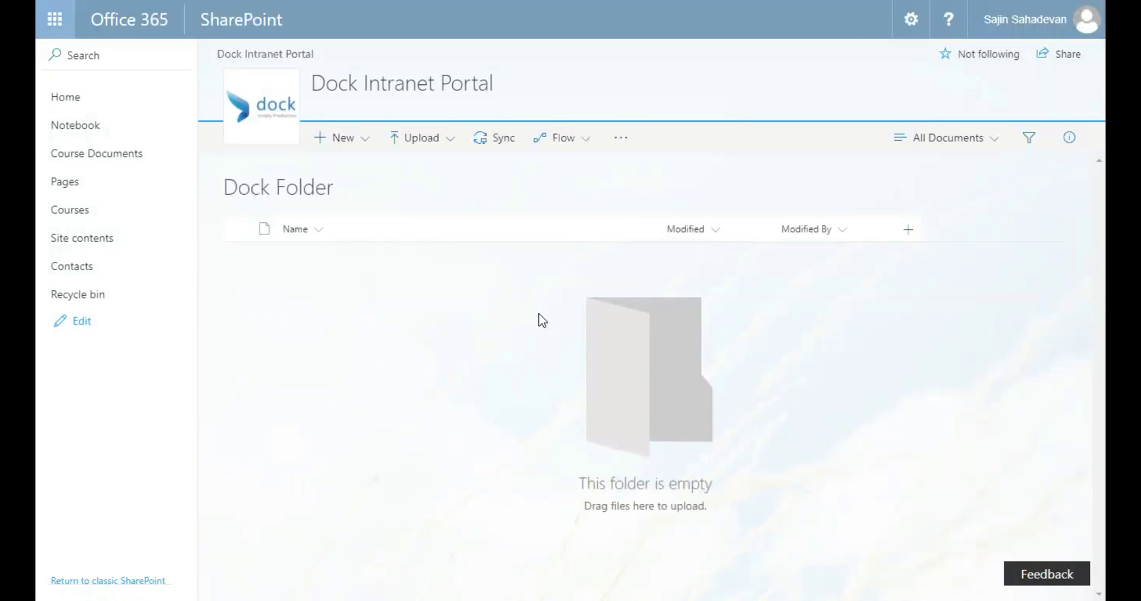
click(355, 147)
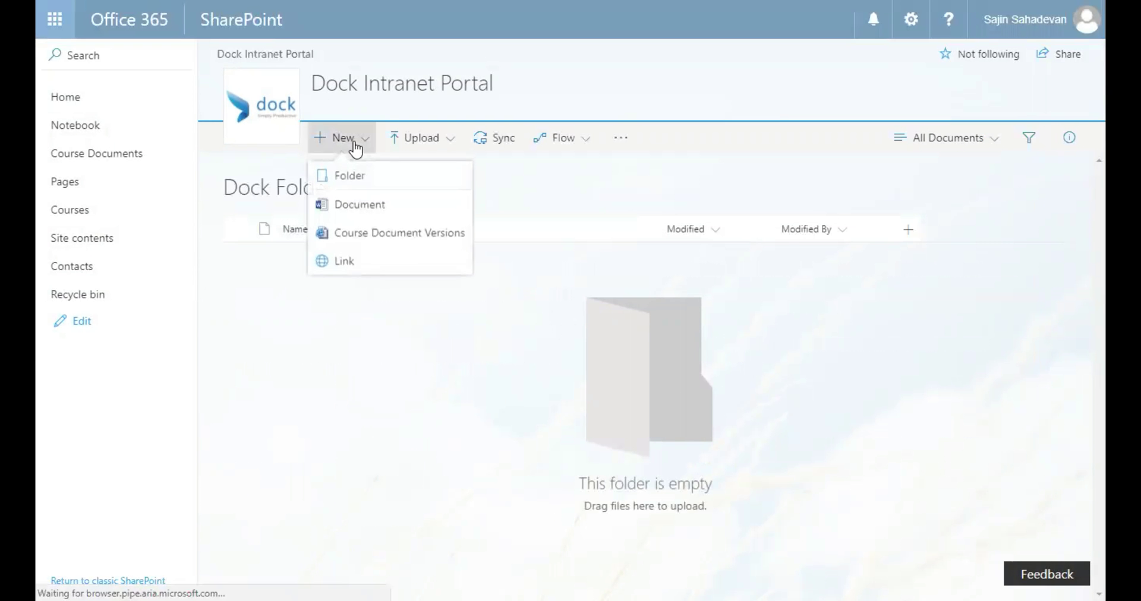
click(409, 205)
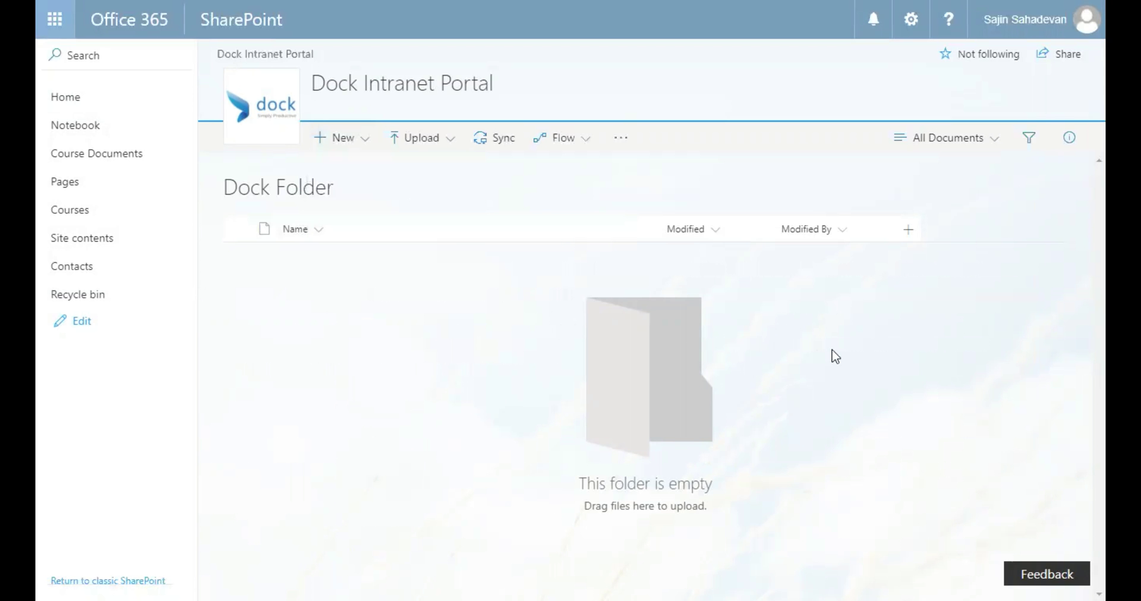
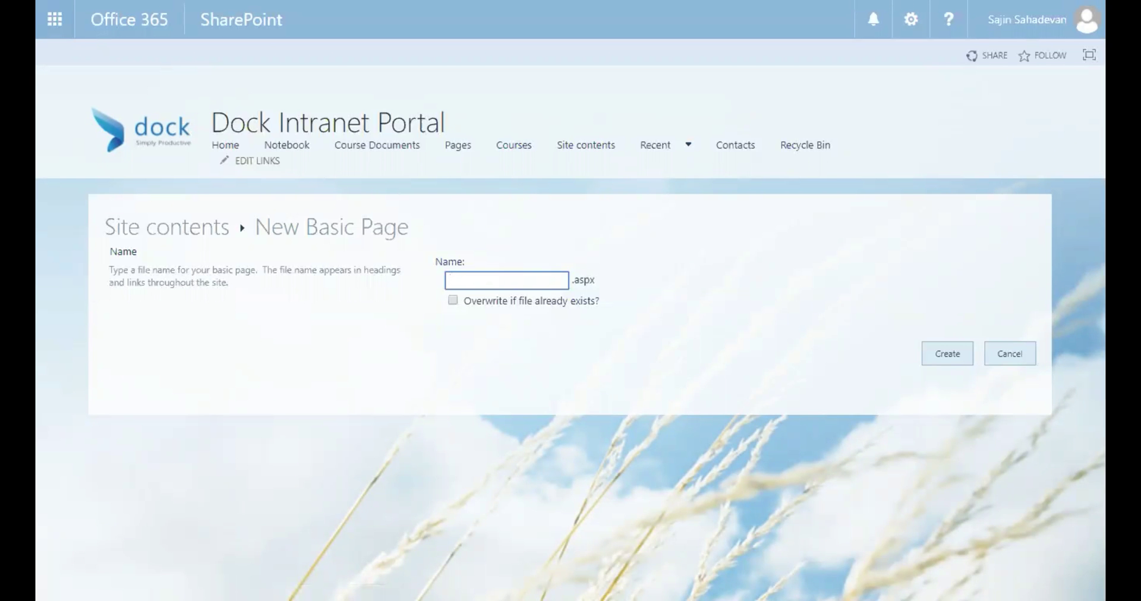
Cancel the New Basic Page form and reopen the Dock Folder library from the site contents
click(1013, 355)
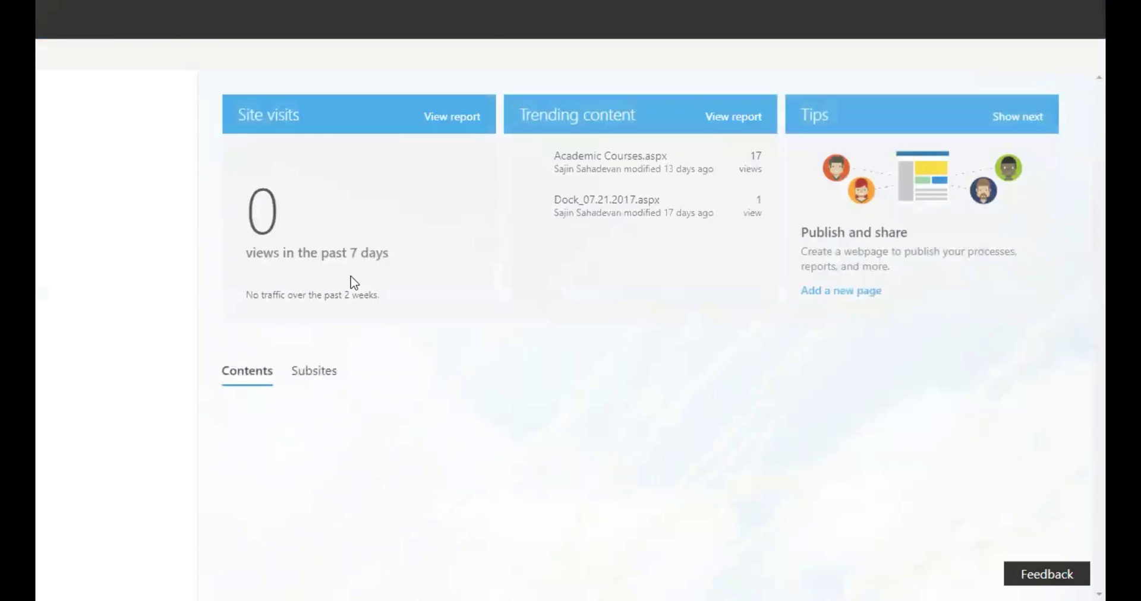
scroll(435, 375, down, 5)
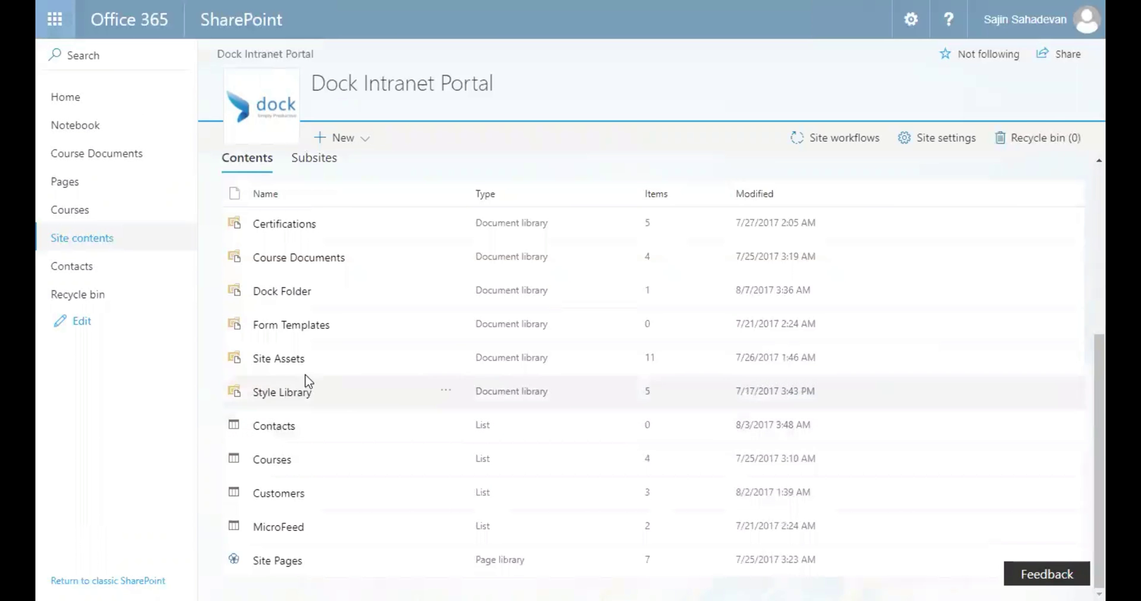
click(300, 293)
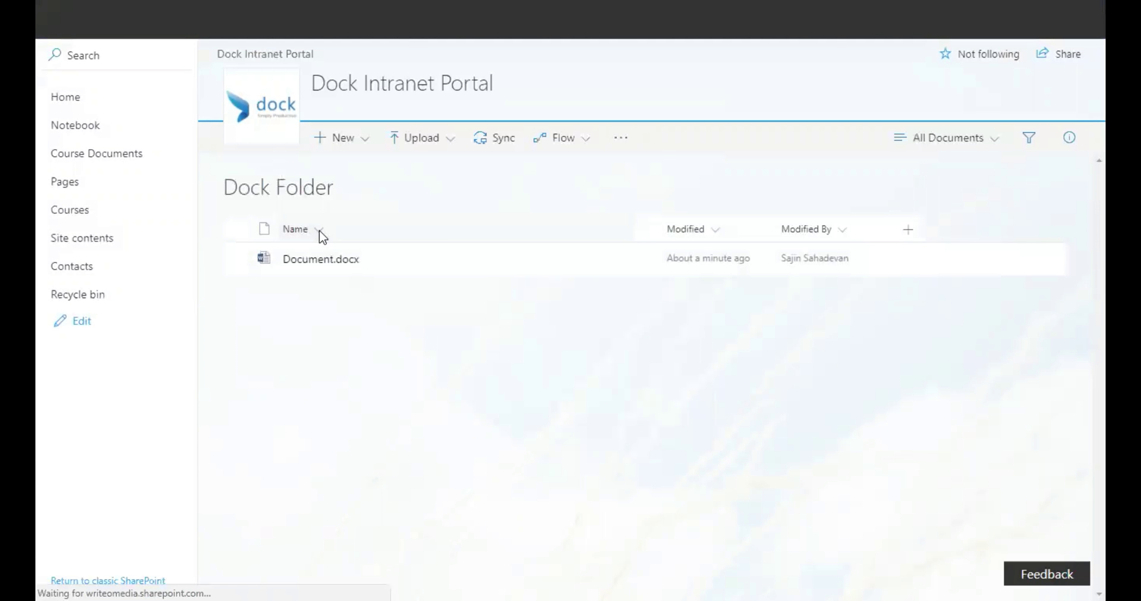
click(319, 232)
click(364, 146)
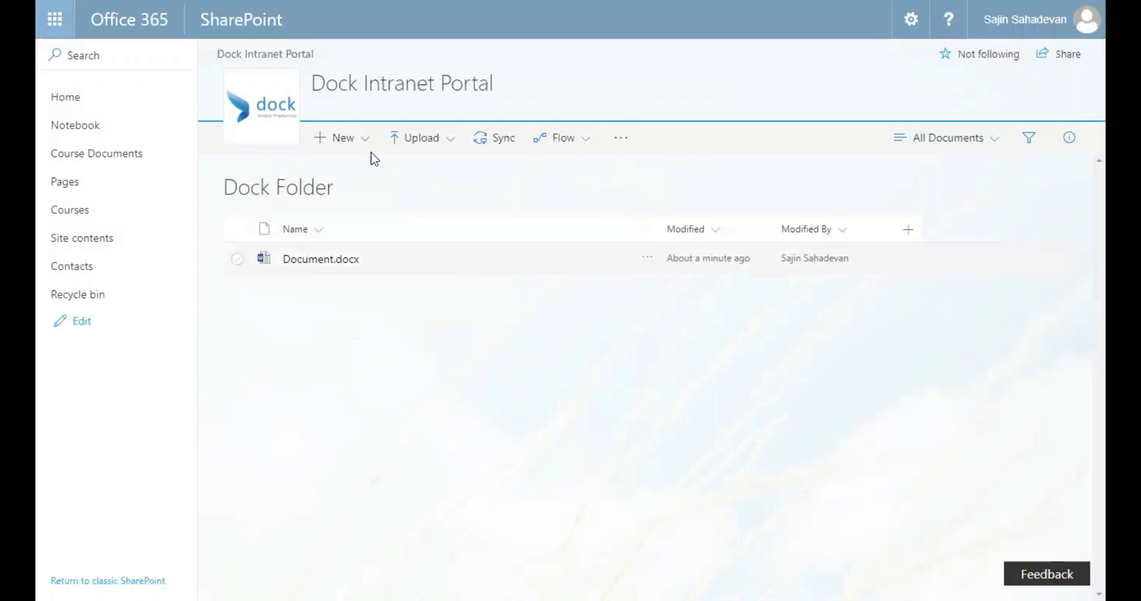